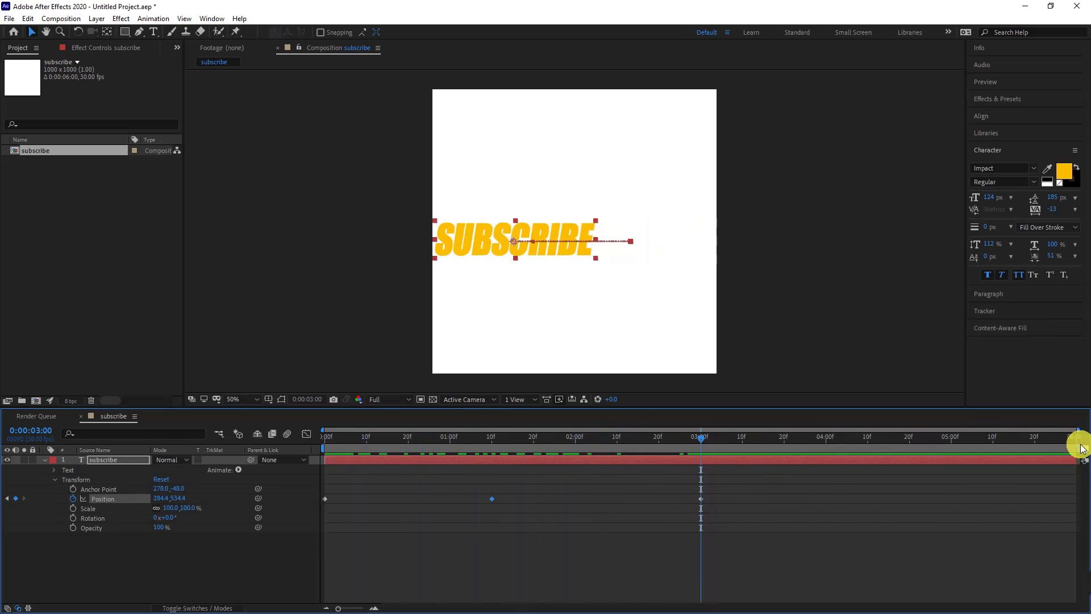
Trim the composition's work area to end at 3:00 and preview the text animation from the start.
drag(1078, 449, 710, 466)
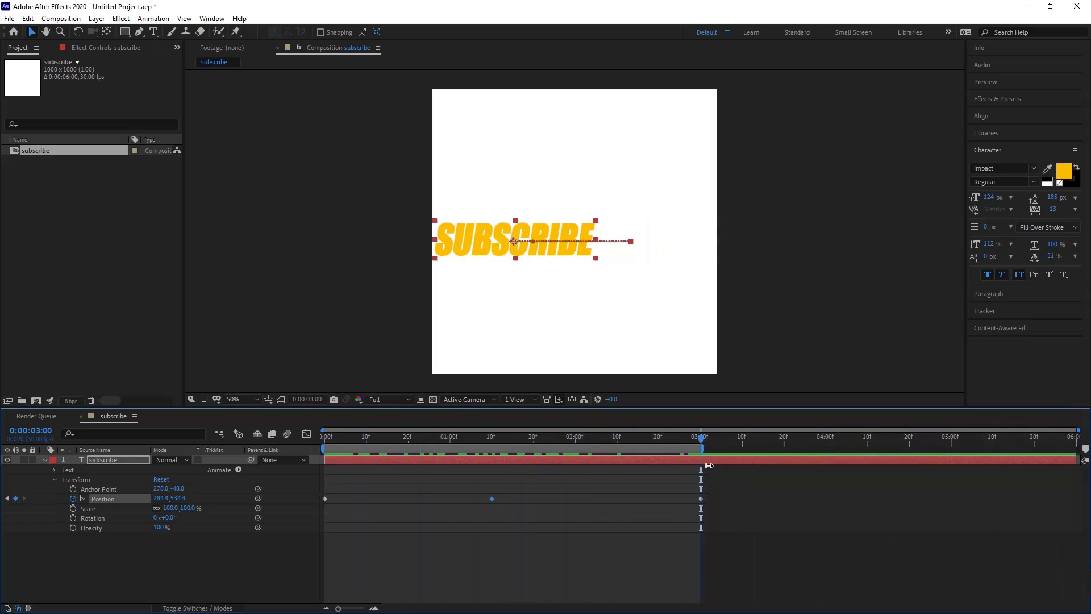
drag(527, 436, 305, 442)
key(space)
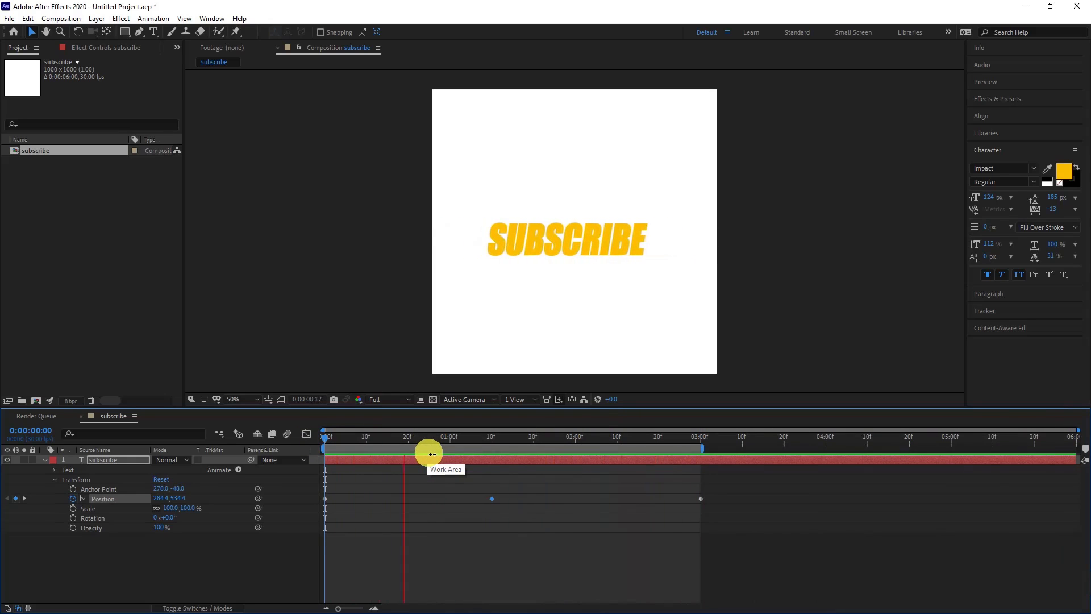
Apply Easy Ease to all three Position keyframes of the subscribe text layer.
click(574, 490)
drag(795, 537, 311, 486)
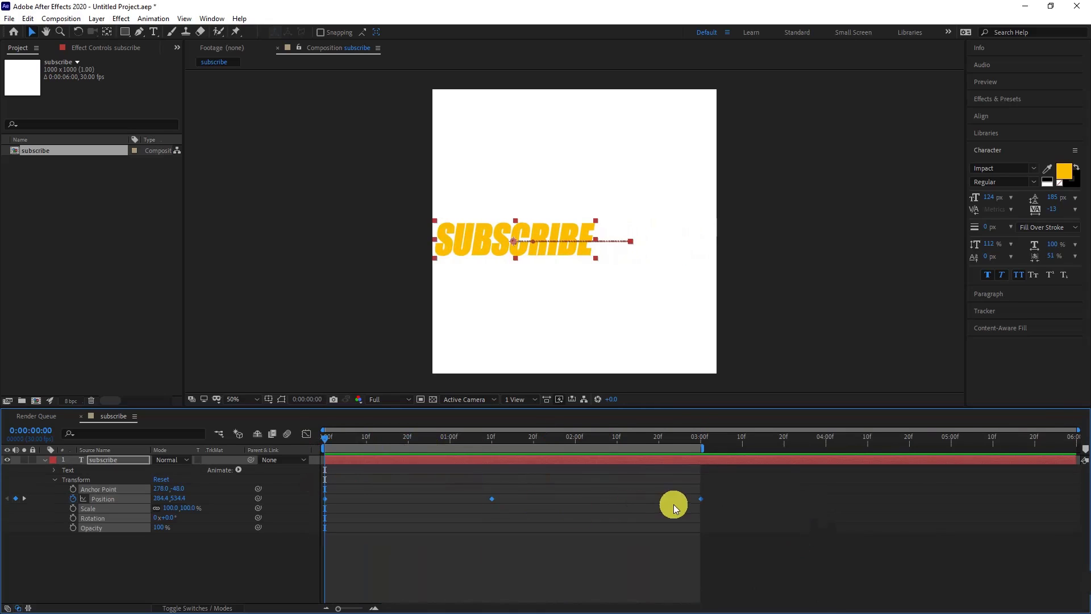
right_click(701, 498)
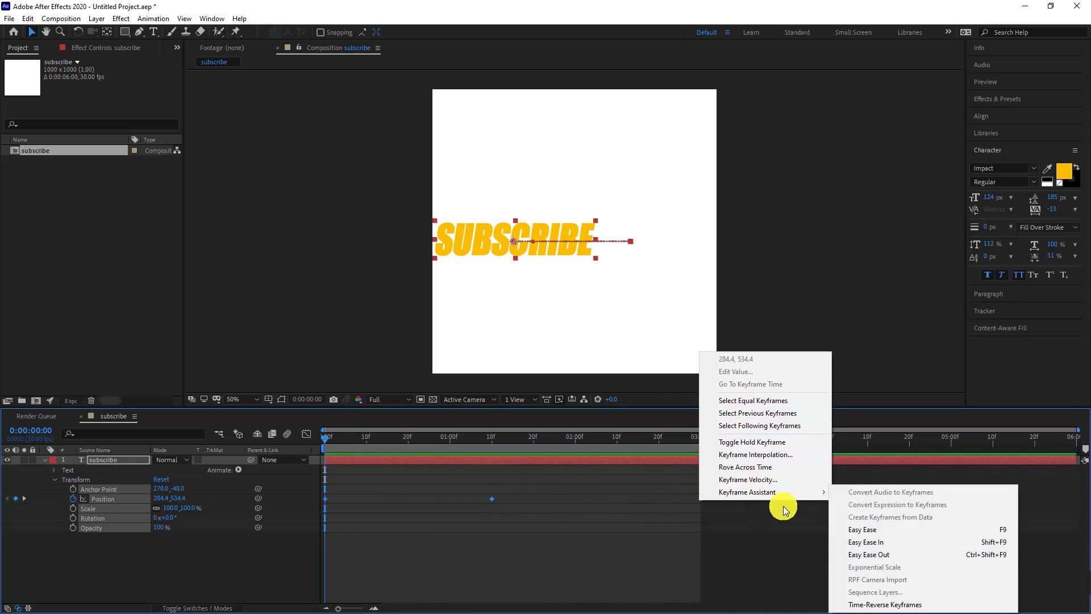
mouse_move(795, 494)
click(872, 528)
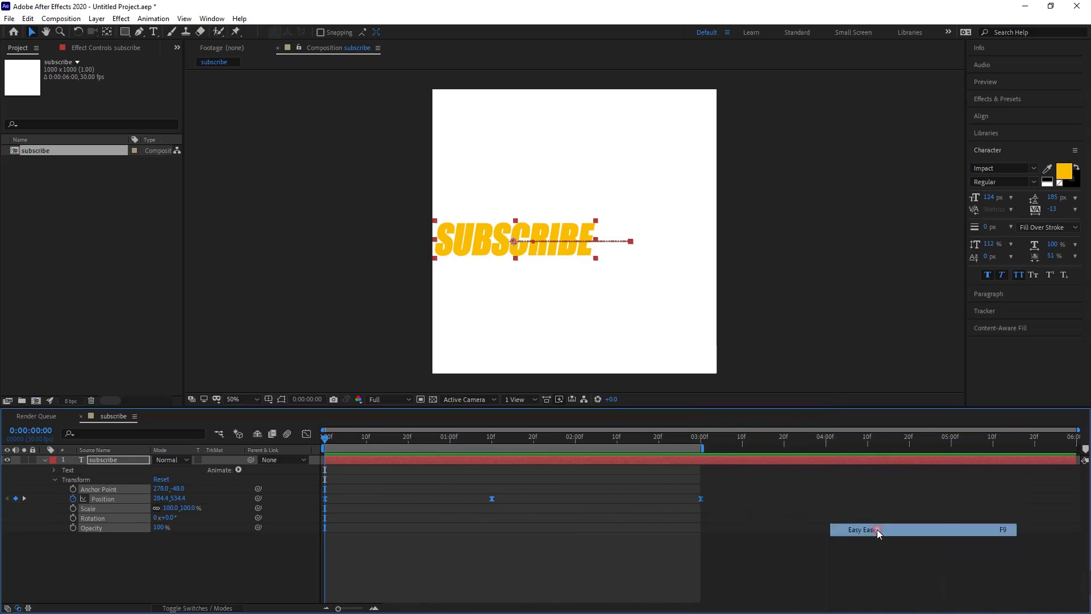
Preview the eased text motion, replaying it from the first frame.
key(space)
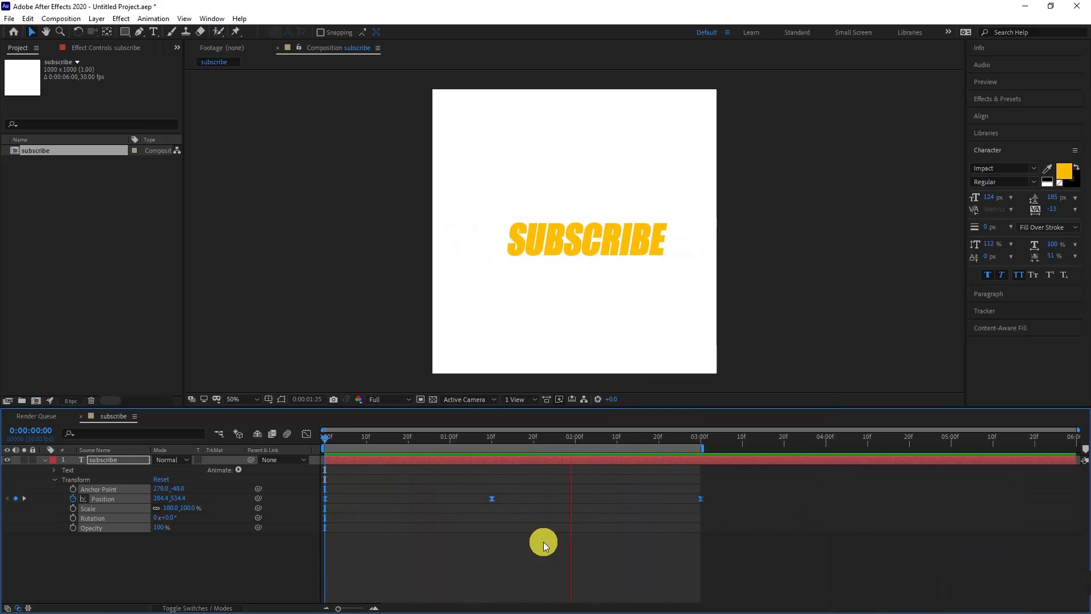
key(space)
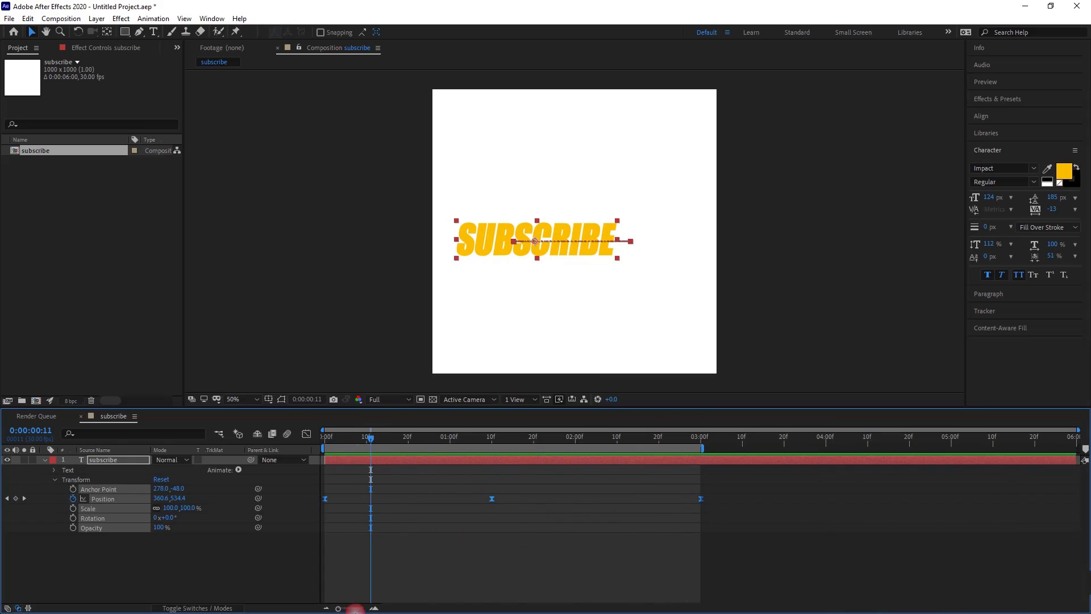
drag(339, 608, 353, 608)
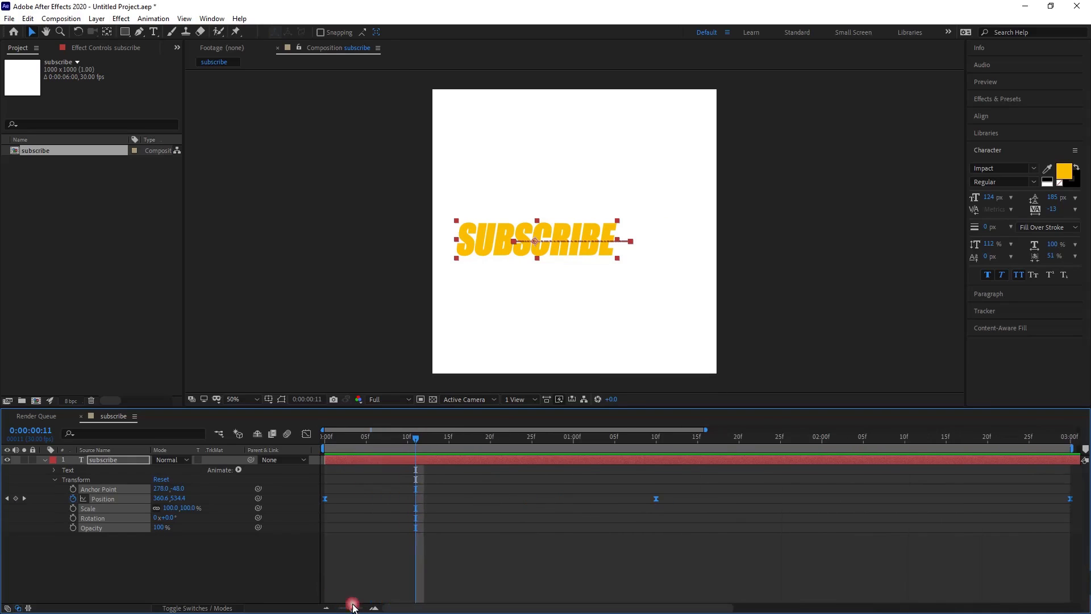
click(332, 440)
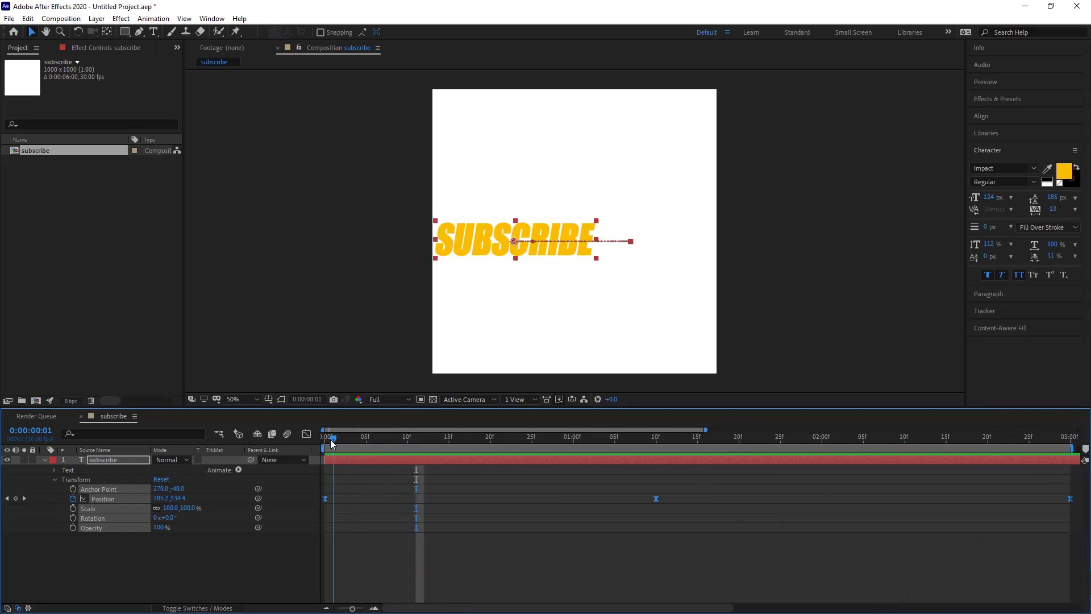
click(321, 442)
key(space)
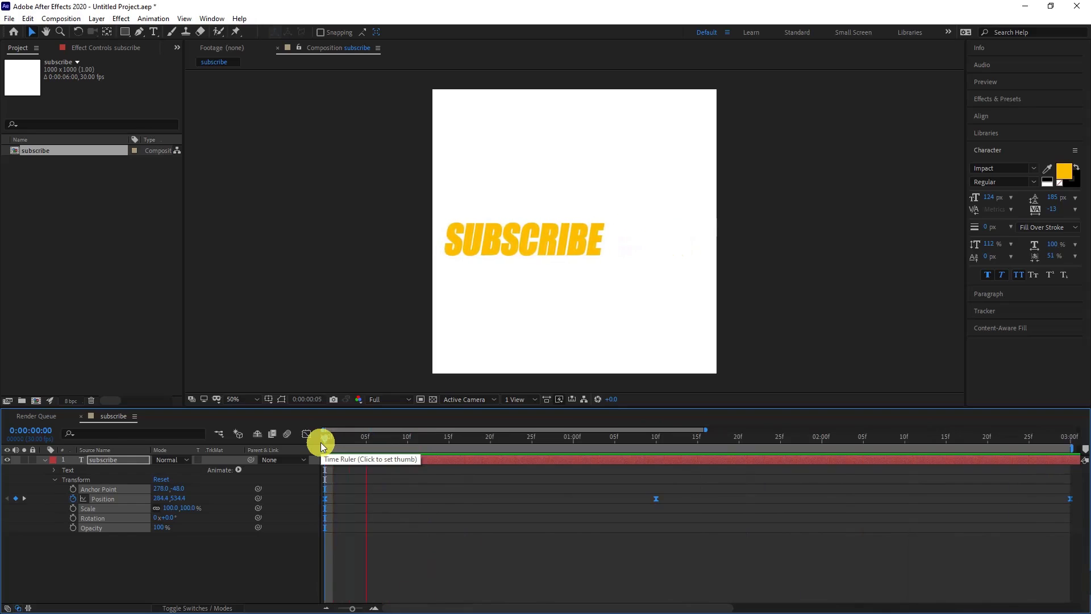
key(space)
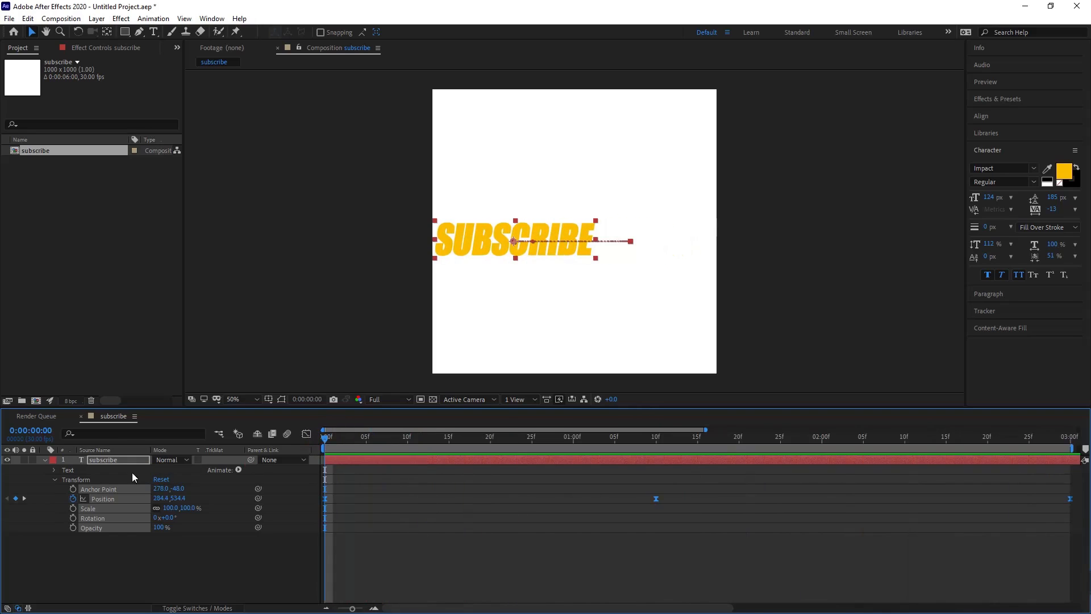
Collapse the subscribe layer's properties and duplicate the layer three times.
click(45, 461)
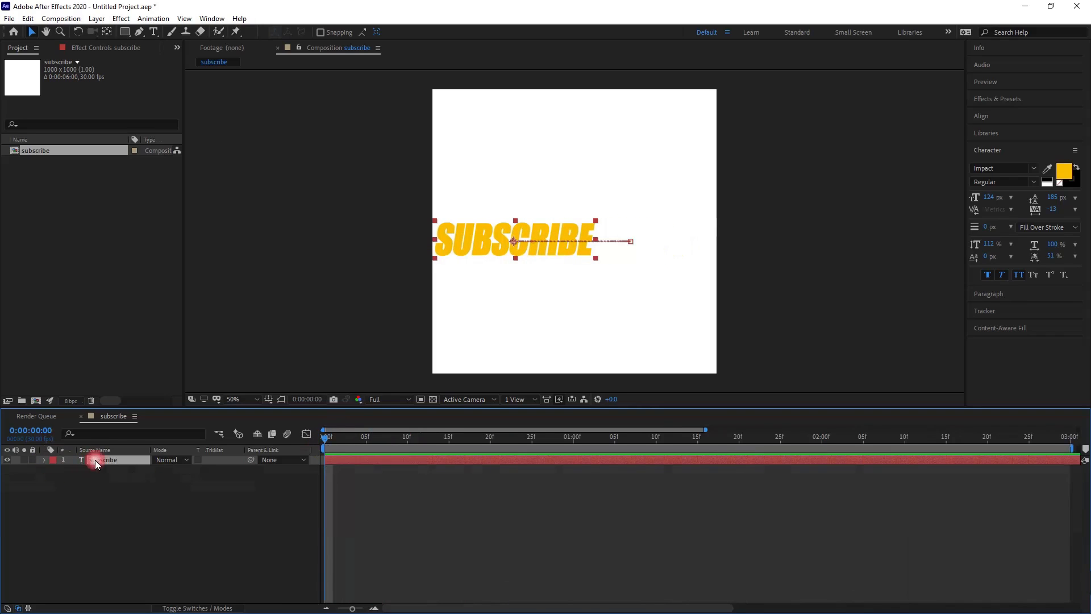
key(ctrl+d)
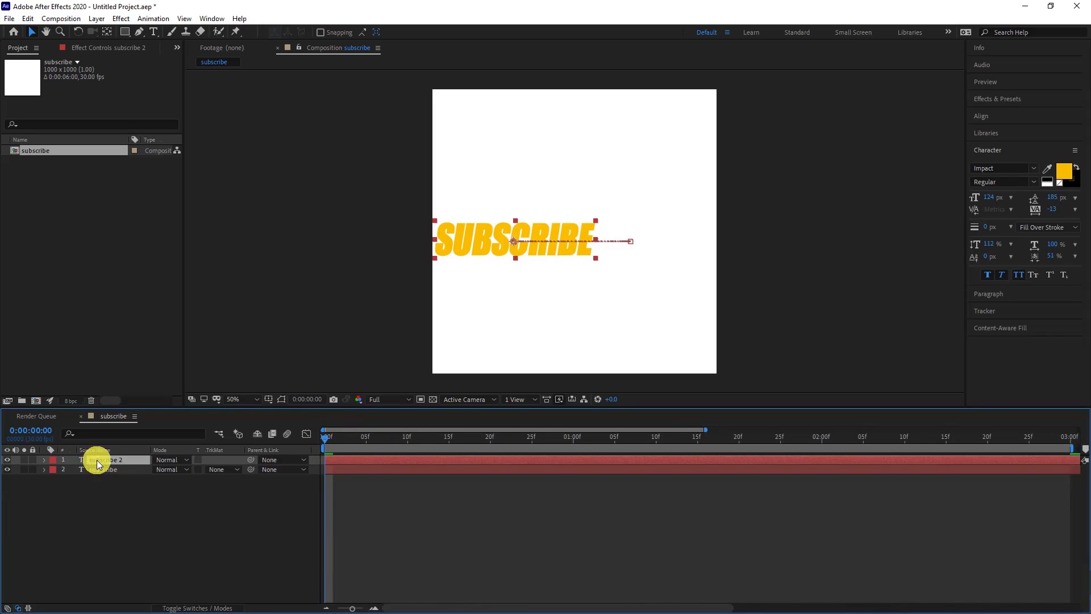
key(ctrl+d)
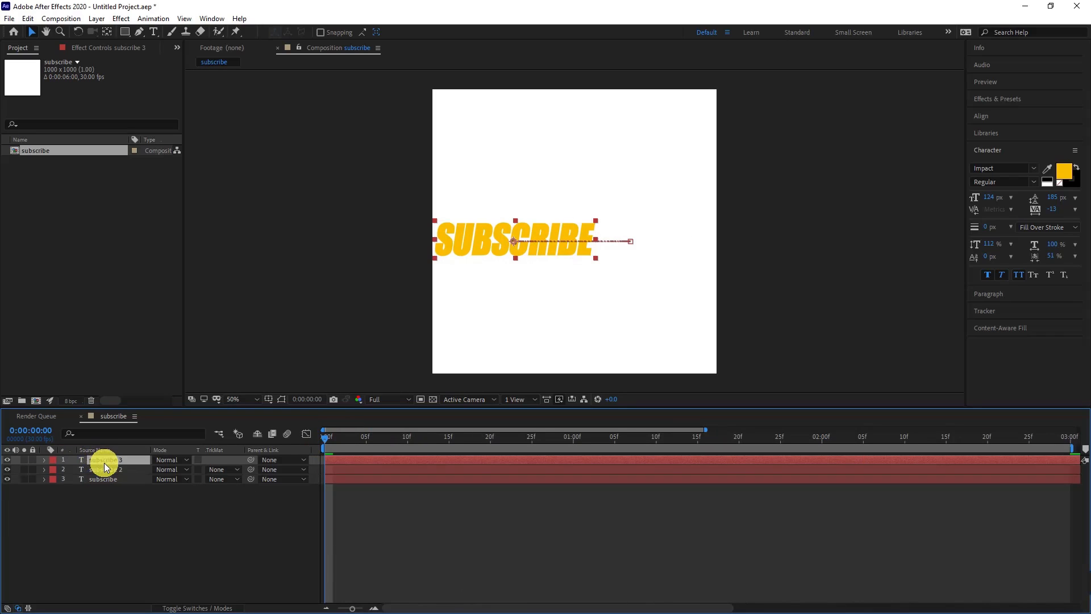
key(ctrl+d)
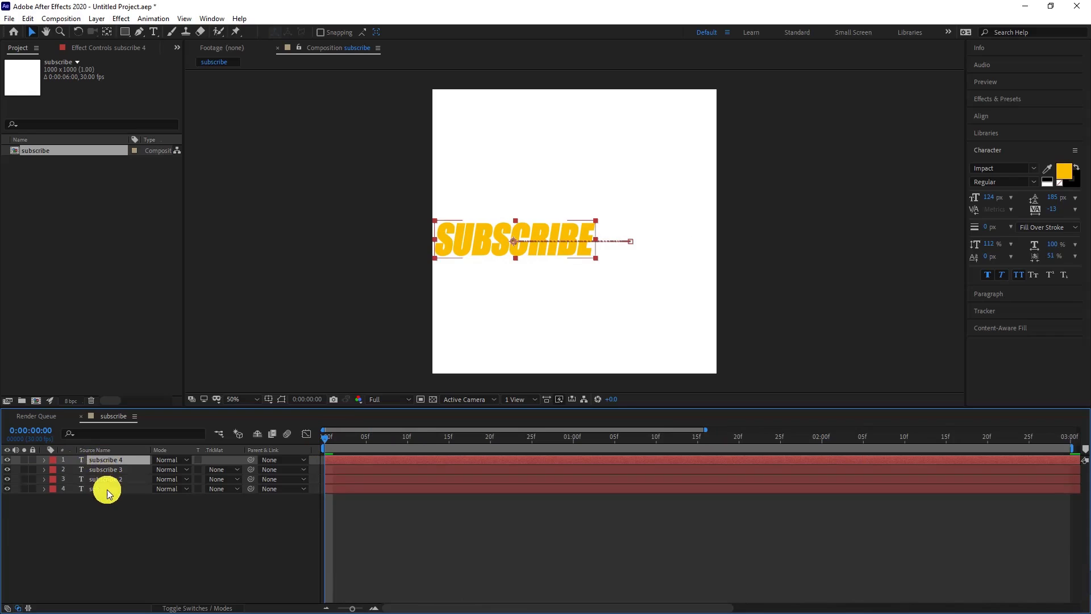
Move the first Position keyframe of the original subscribe layer to 0:00:00:05 and check the offset in playback.
click(108, 490)
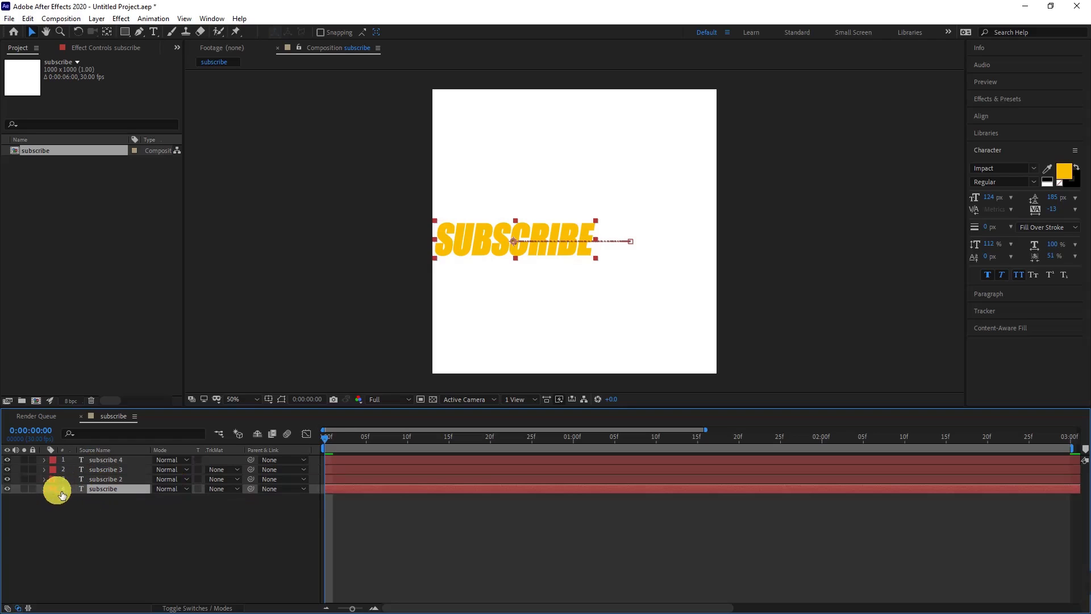
click(44, 489)
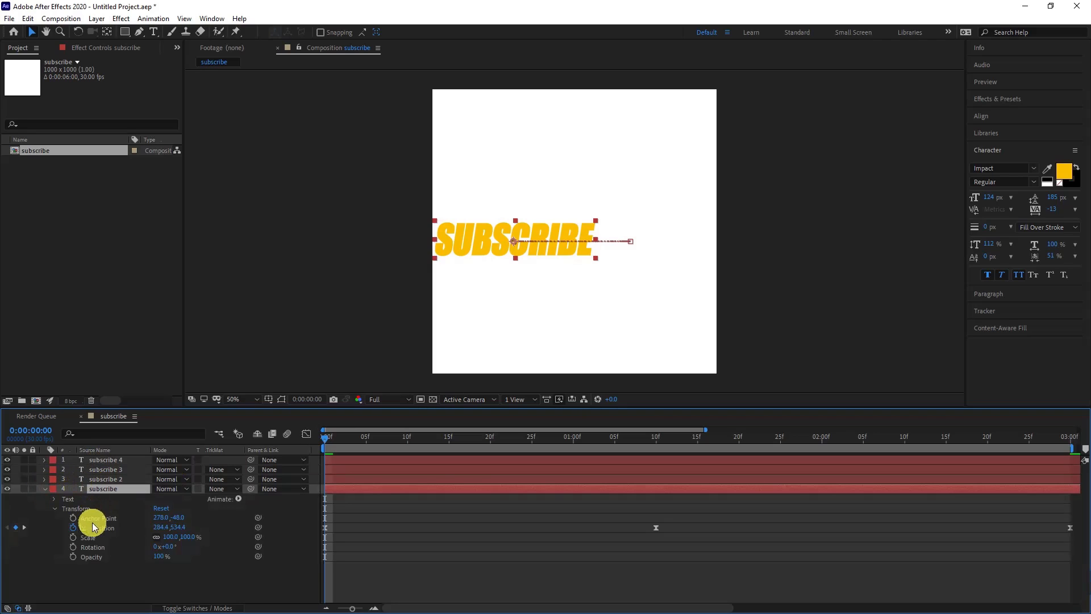
drag(326, 528, 344, 529)
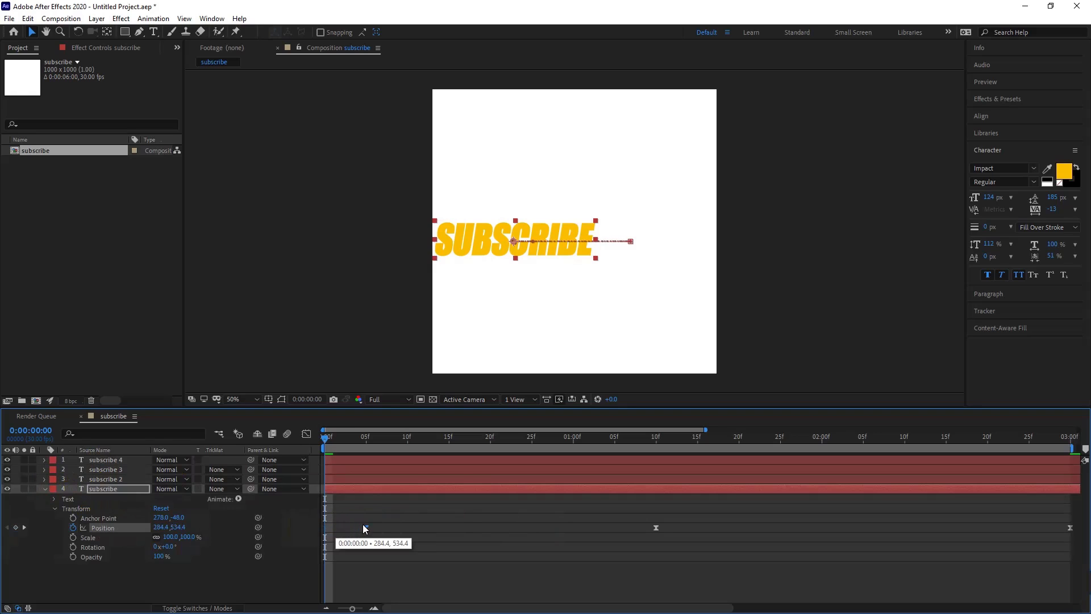
drag(364, 524, 364, 524)
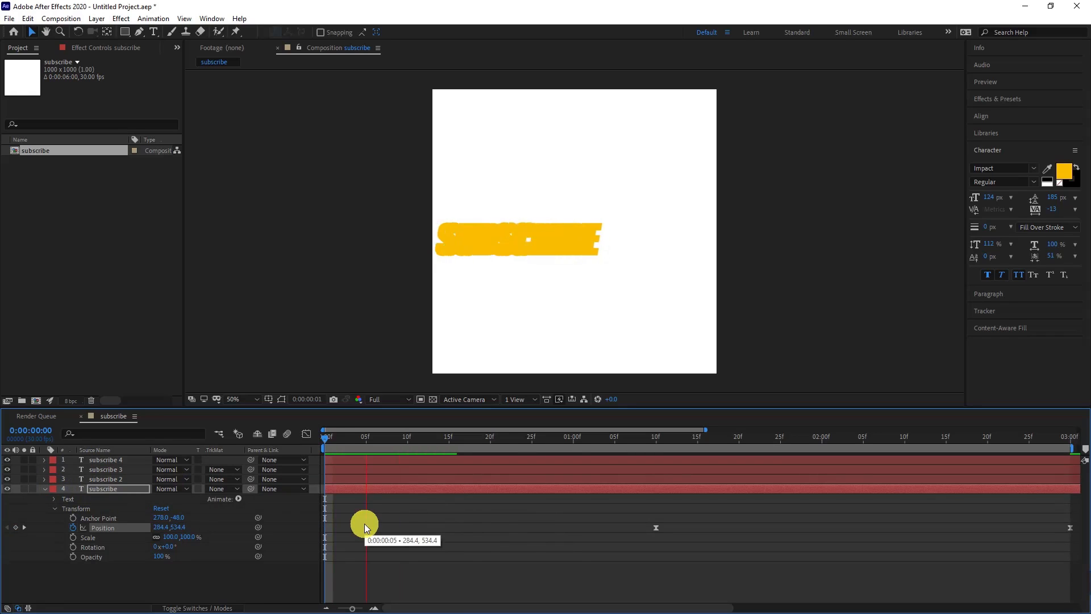
key(space)
Shift the original subscribe layer's middle and last Position keyframes to 1:20 and 3:10, extending the work area to 3:10.
drag(656, 527, 741, 525)
drag(671, 608, 804, 610)
drag(790, 448, 882, 449)
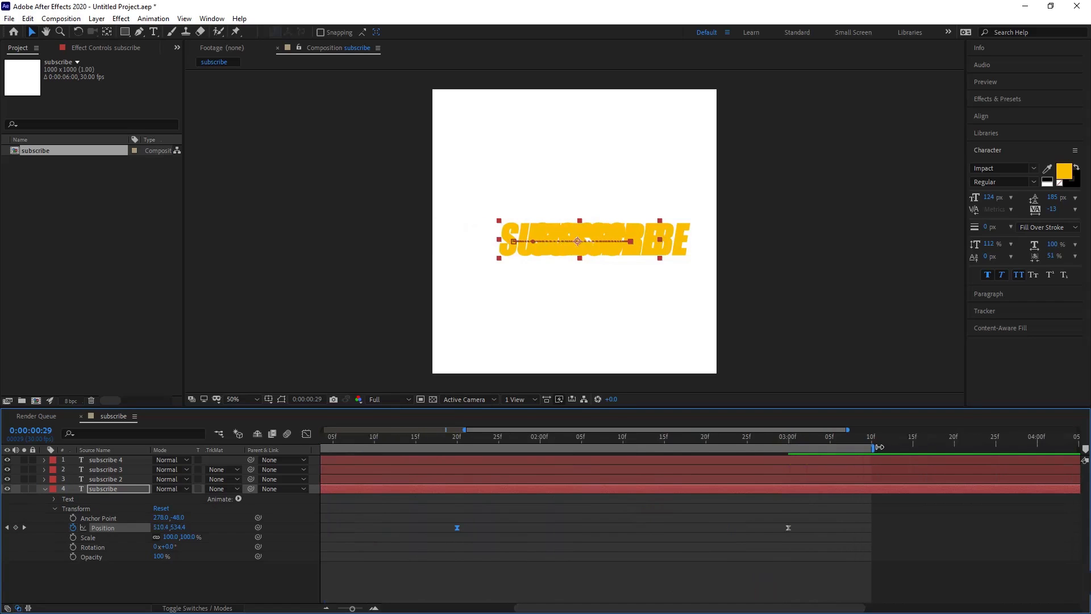
click(793, 527)
drag(793, 525, 871, 524)
drag(648, 441, 282, 453)
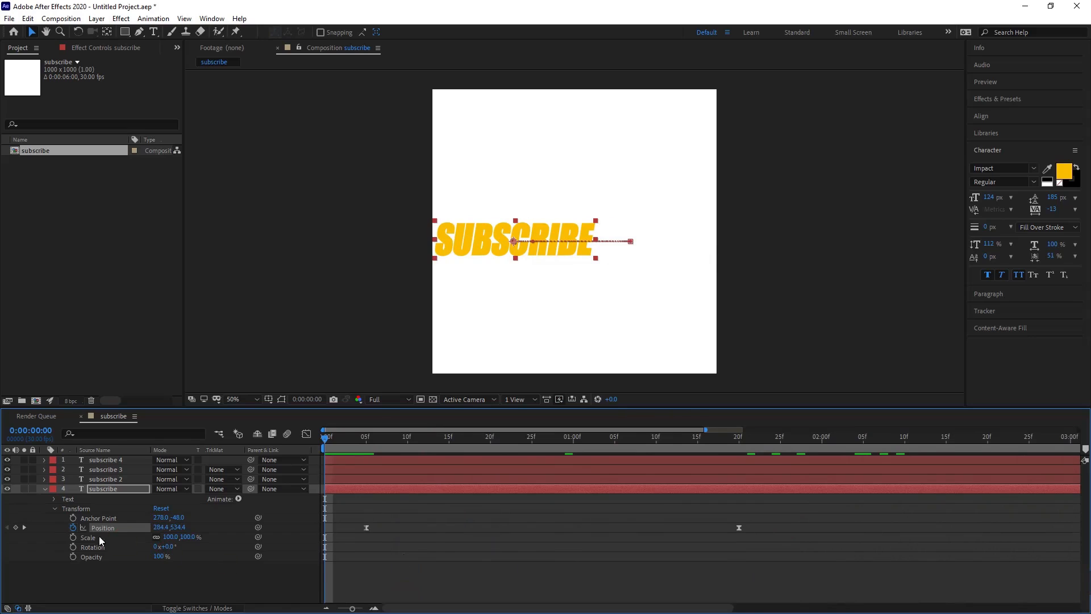
Move the subscribe 2 layer's first Position keyframe to about frame 16 and its middle one to about 1:21.
click(44, 489)
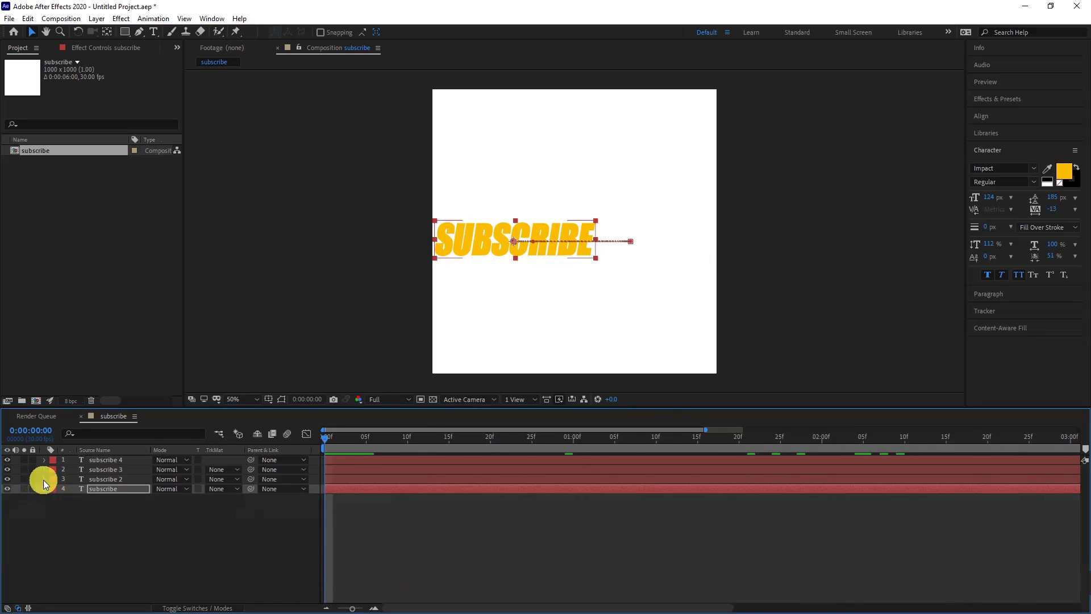
click(43, 480)
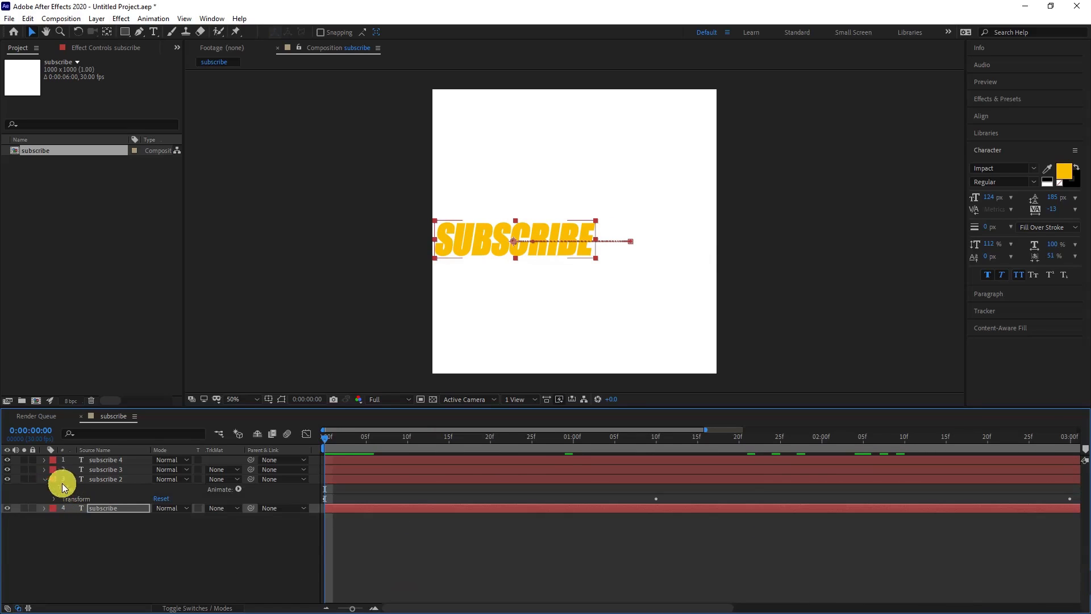
click(51, 496)
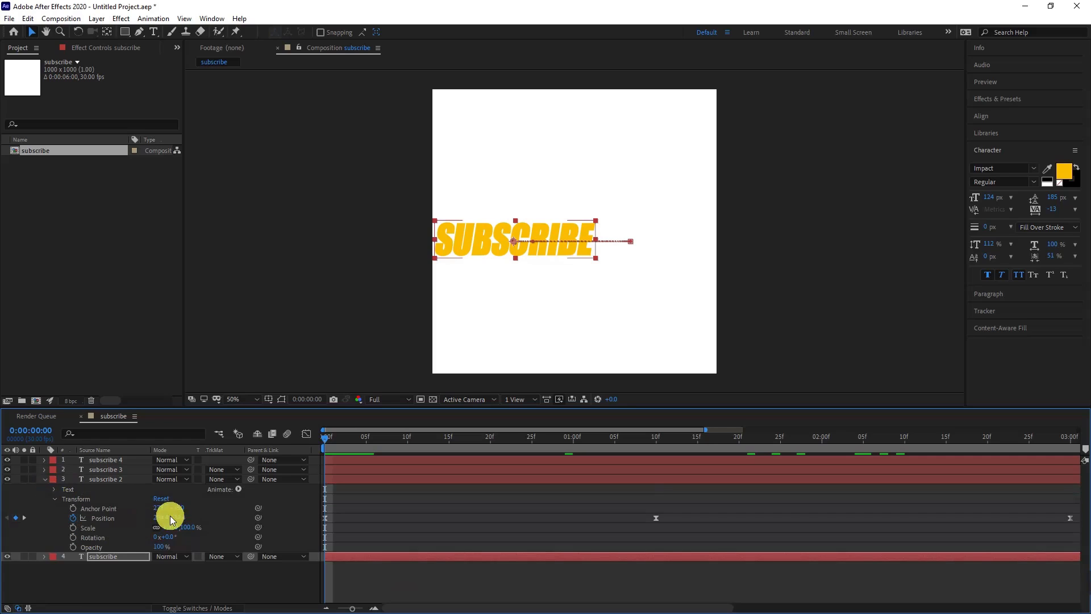
drag(321, 518, 458, 516)
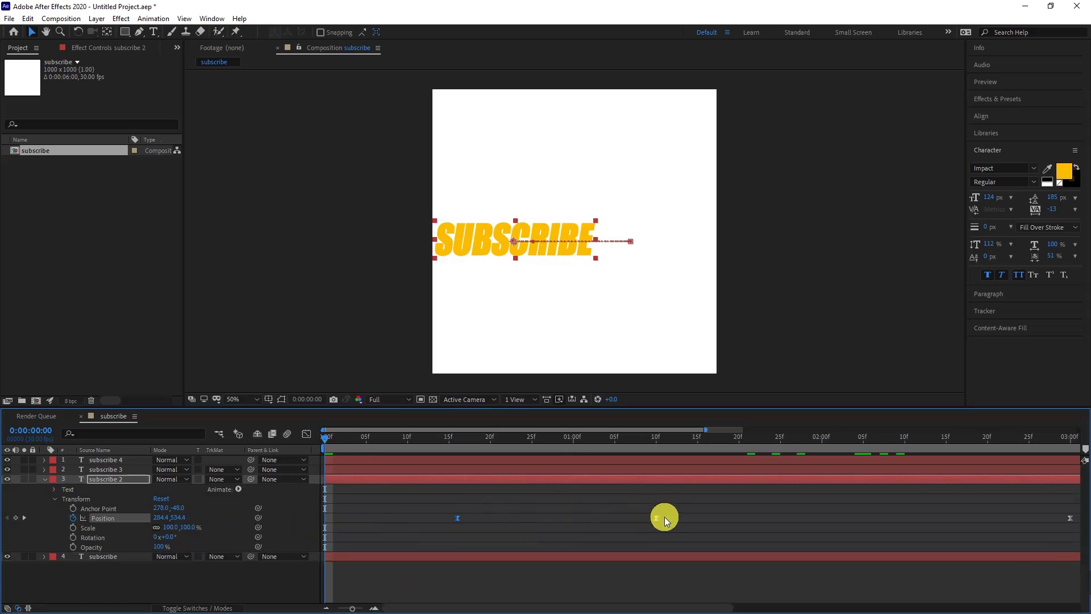
drag(657, 516, 726, 515)
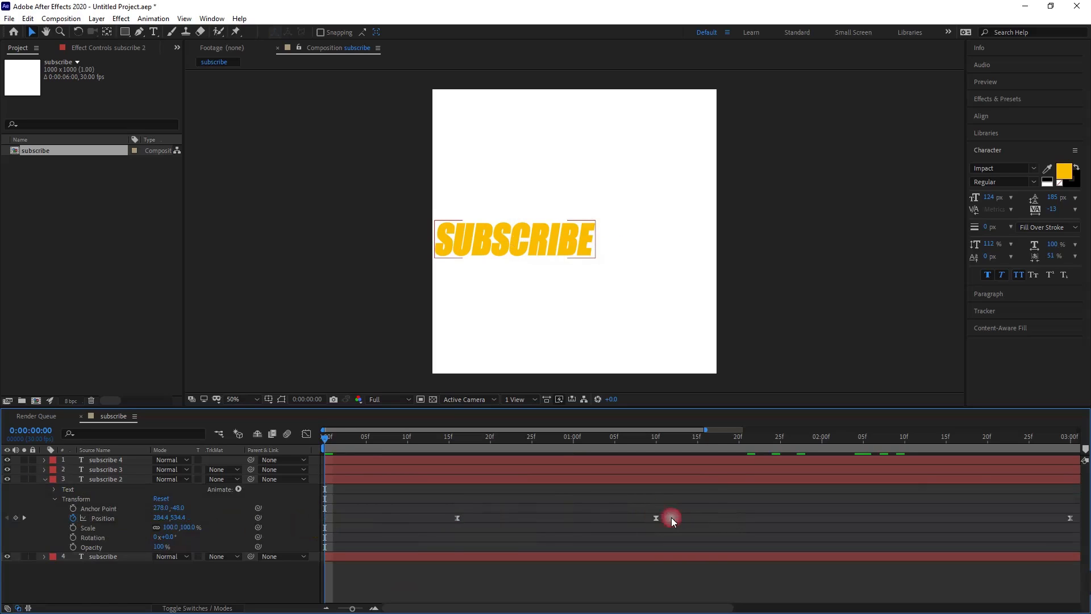
drag(657, 518, 751, 518)
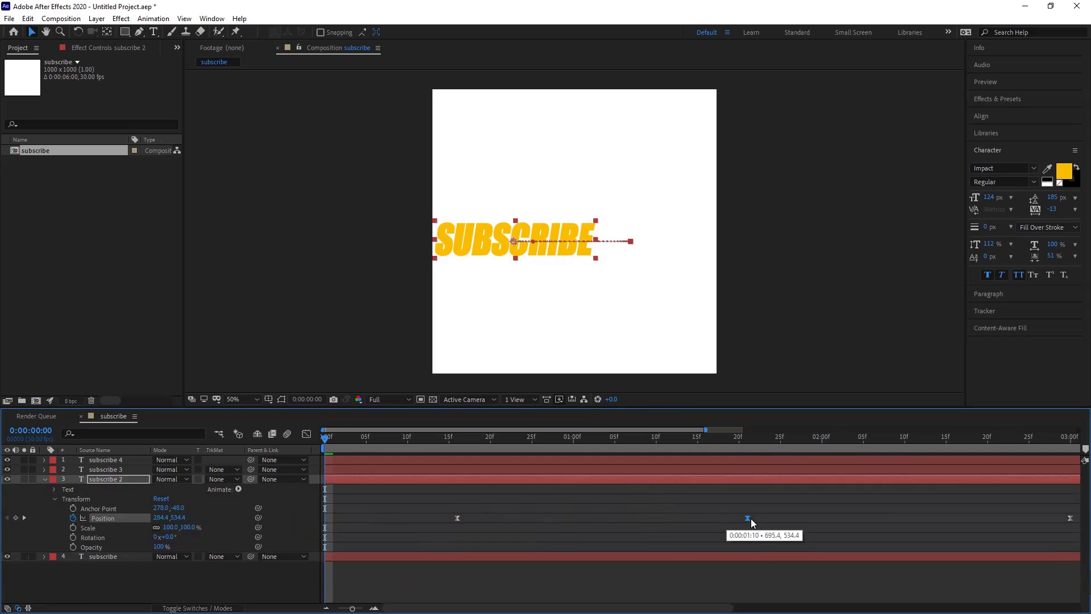
drag(751, 518, 752, 519)
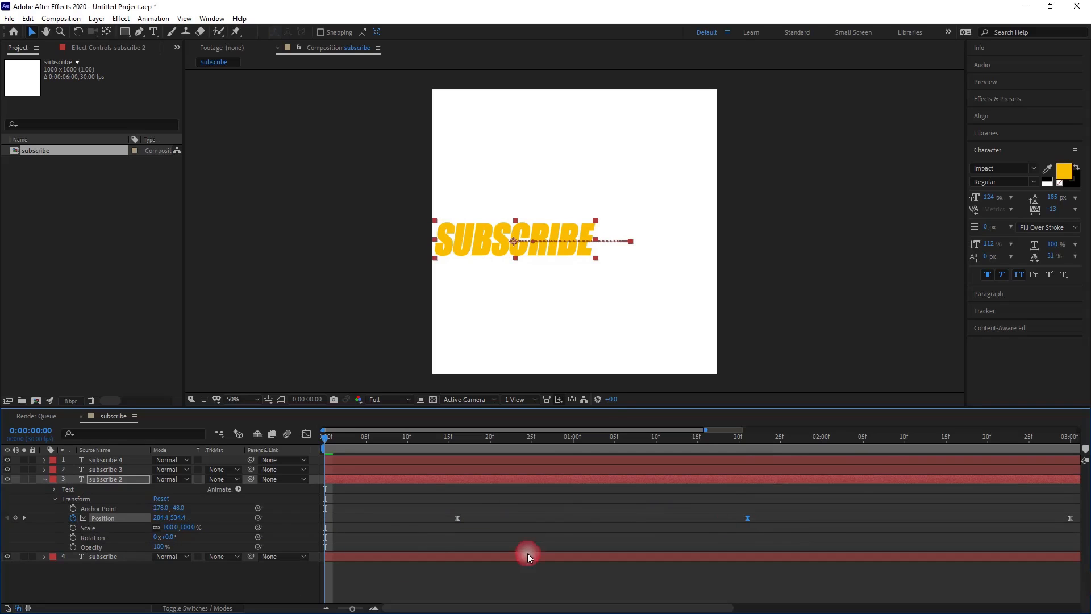
Show the original subscribe layer's Position keyframes for comparison and move subscribe 2's middle keyframe to about 1:26 and its first to frame 10.
click(98, 557)
key(p)
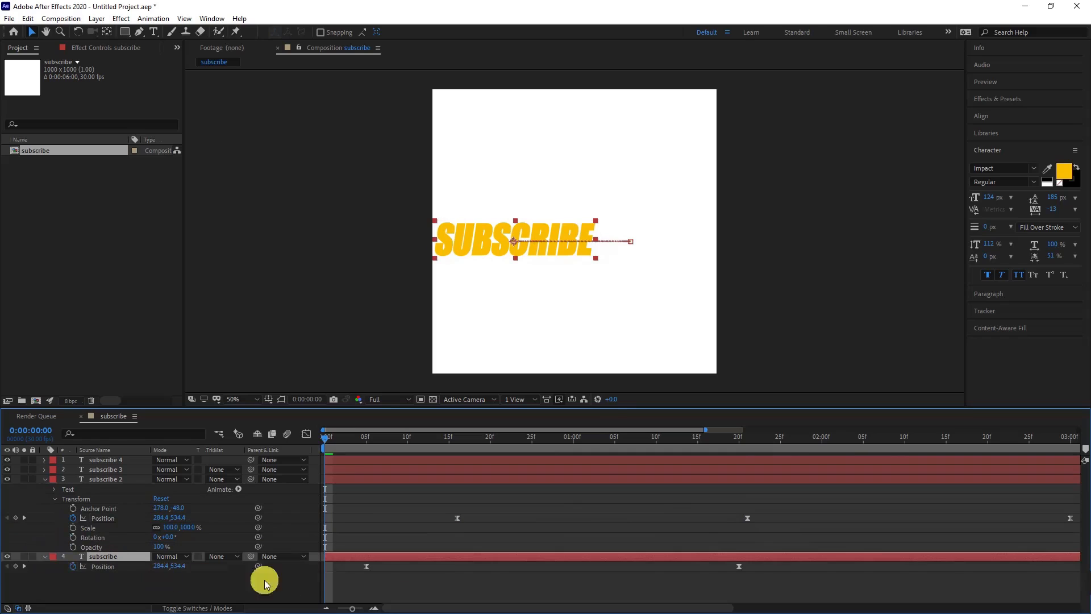
drag(747, 519, 763, 519)
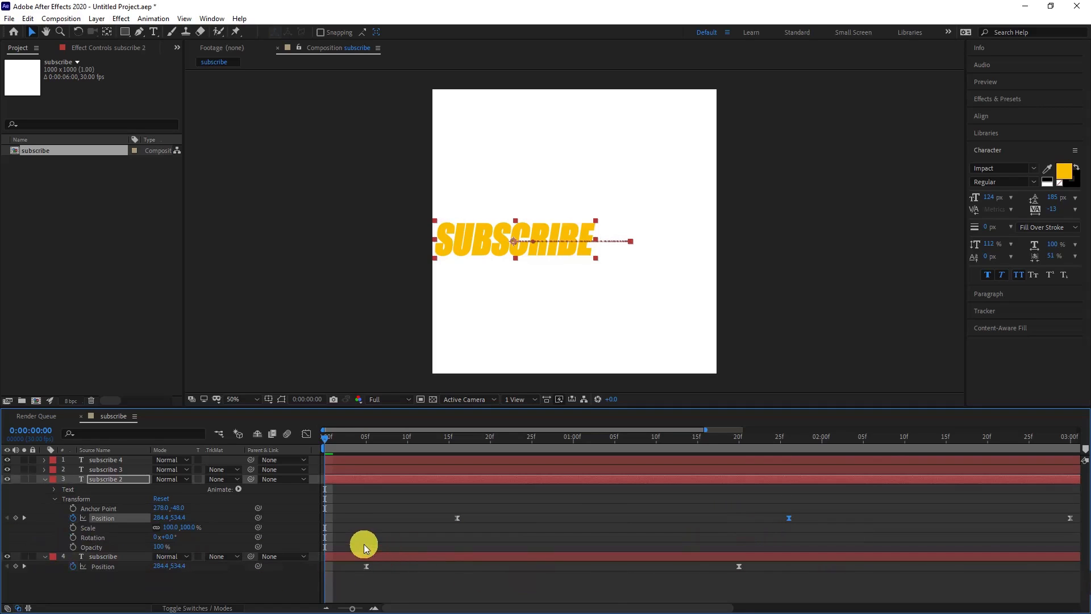
drag(432, 517, 407, 518)
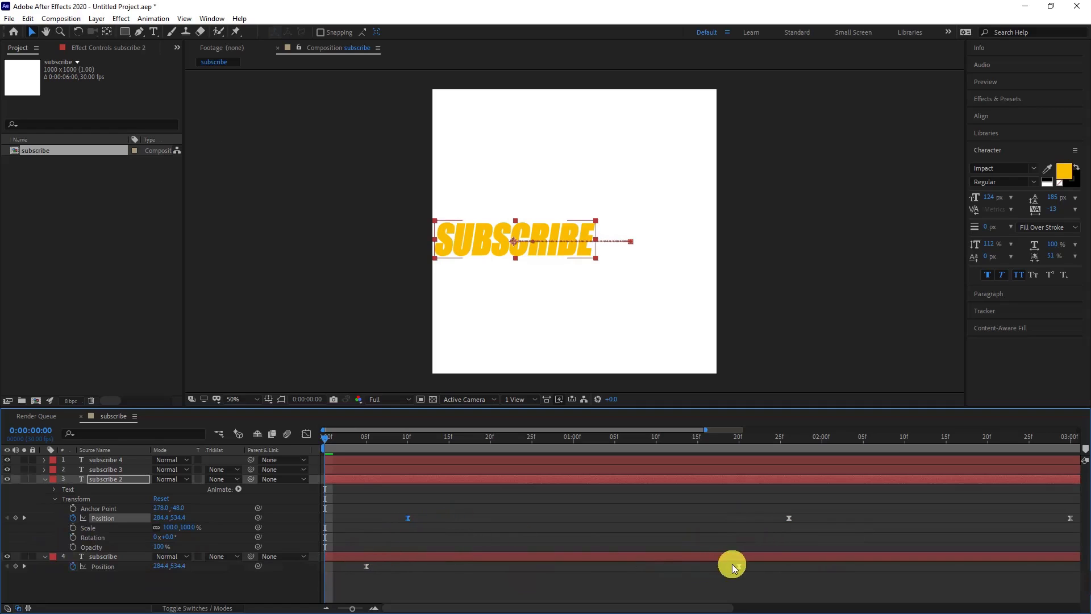
Move the middle Position keyframes earlier, to about 1:21 on subscribe 2 and about 1:16 on the original subscribe layer.
drag(790, 514, 748, 520)
drag(742, 568, 710, 565)
click(746, 517)
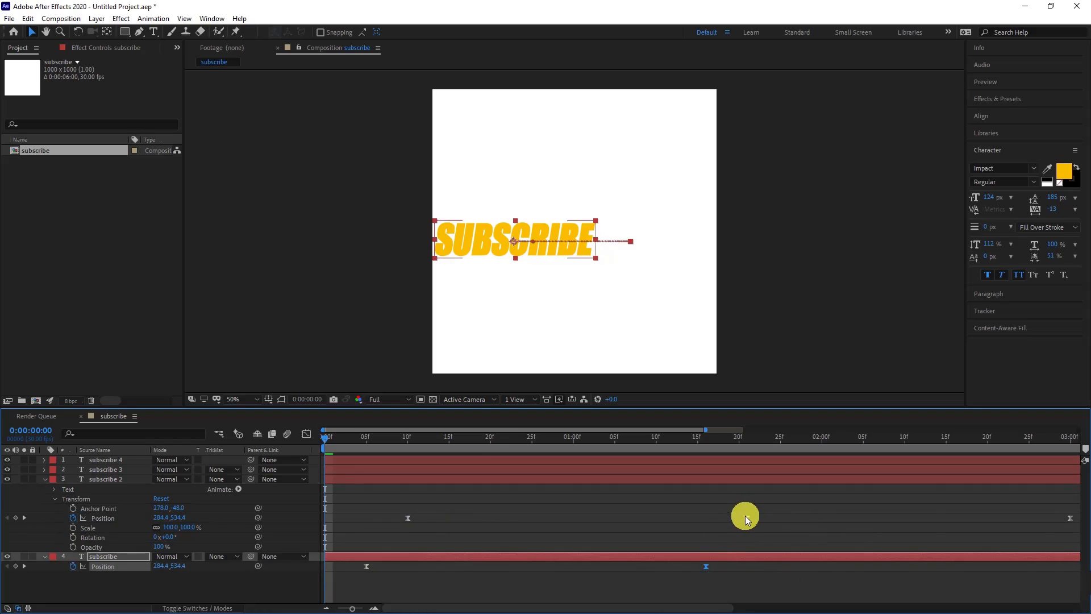
Set the last Position keyframe to about 2:26 on the original subscribe layer and to 3:00 on subscribe 2.
drag(657, 608, 790, 610)
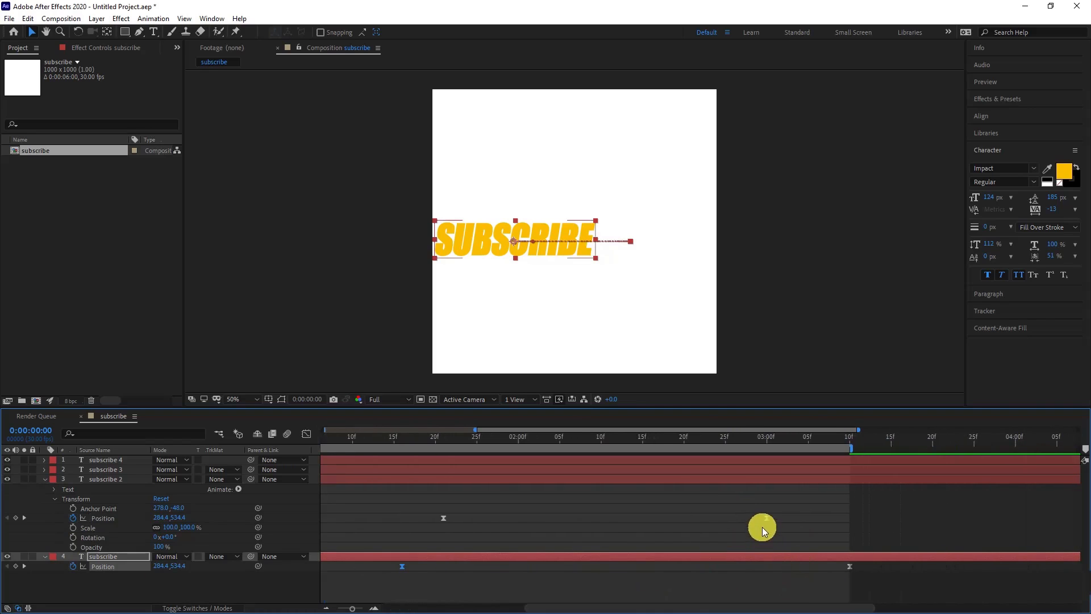
drag(765, 520, 732, 517)
drag(609, 438, 771, 460)
drag(850, 566, 769, 569)
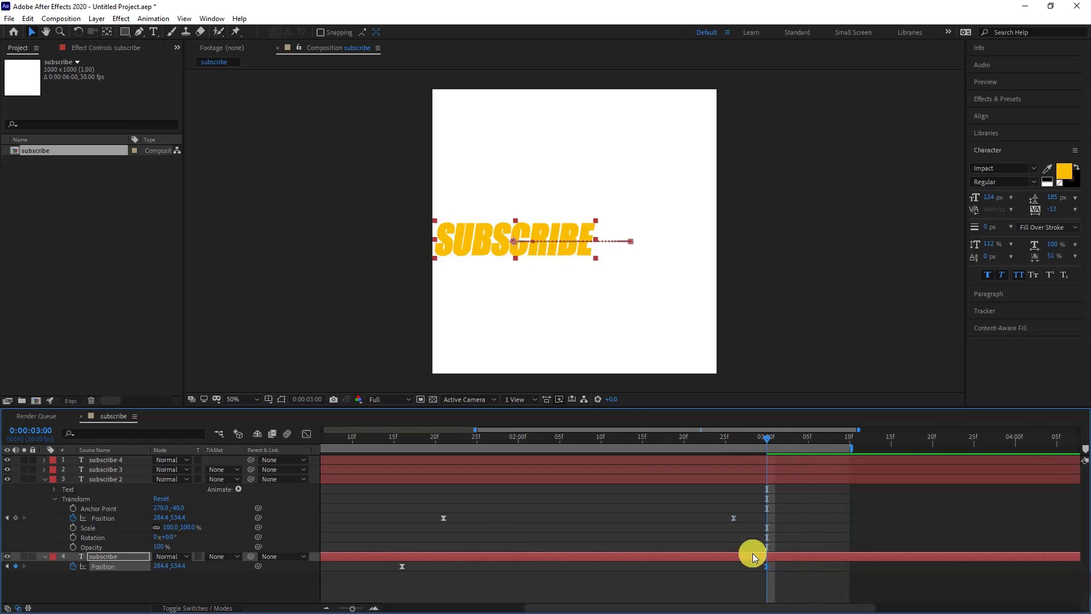
drag(764, 567, 735, 566)
click(742, 526)
drag(734, 518, 766, 522)
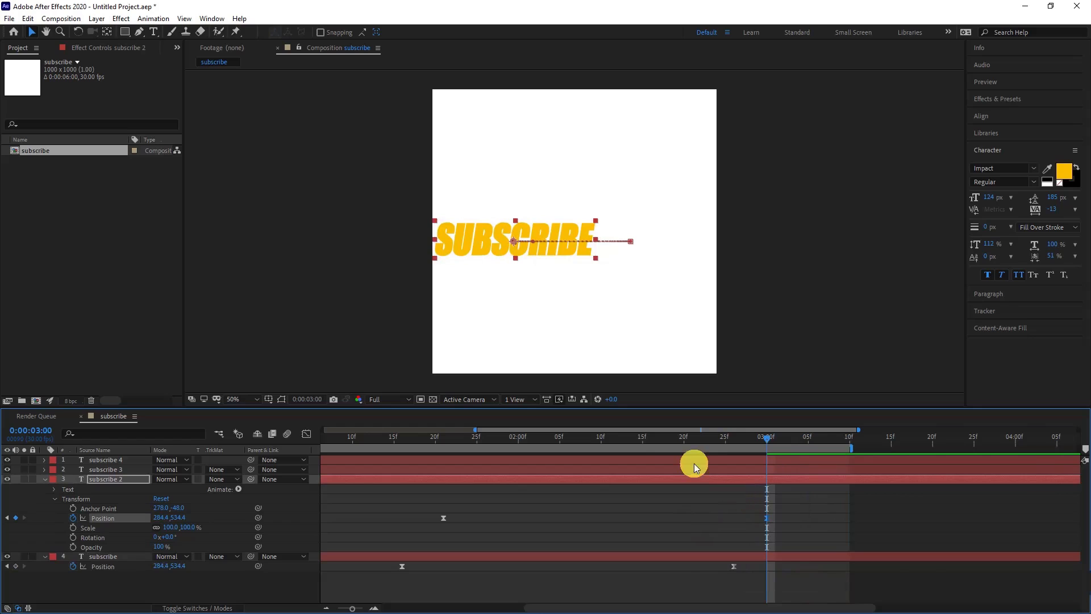
Expand the original subscribe layer's properties and show only the Position property of the subscribe 3 layer.
drag(590, 608, 418, 611)
click(44, 557)
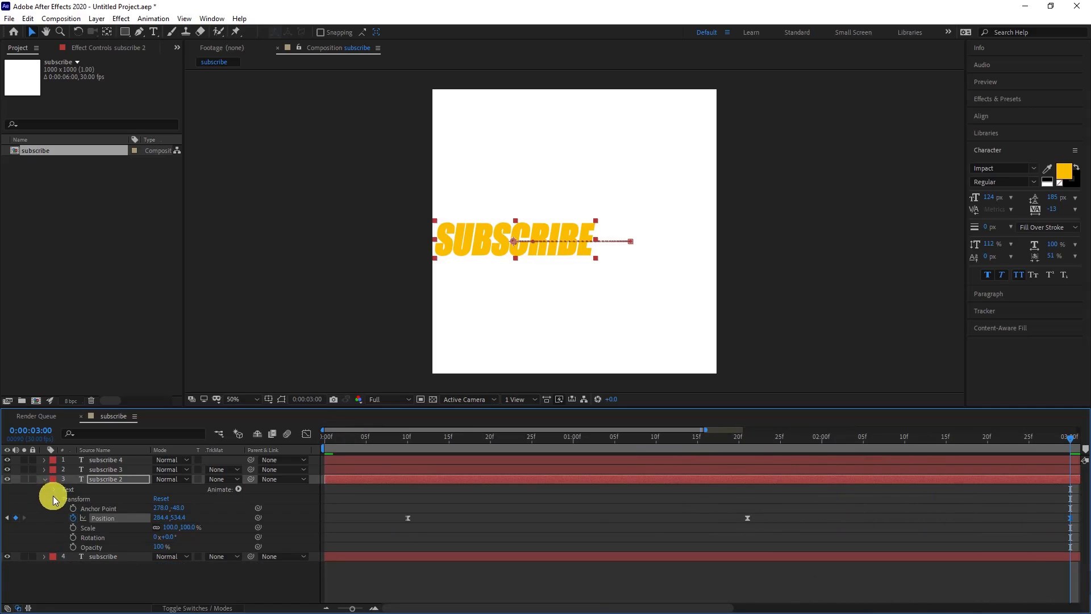
click(44, 556)
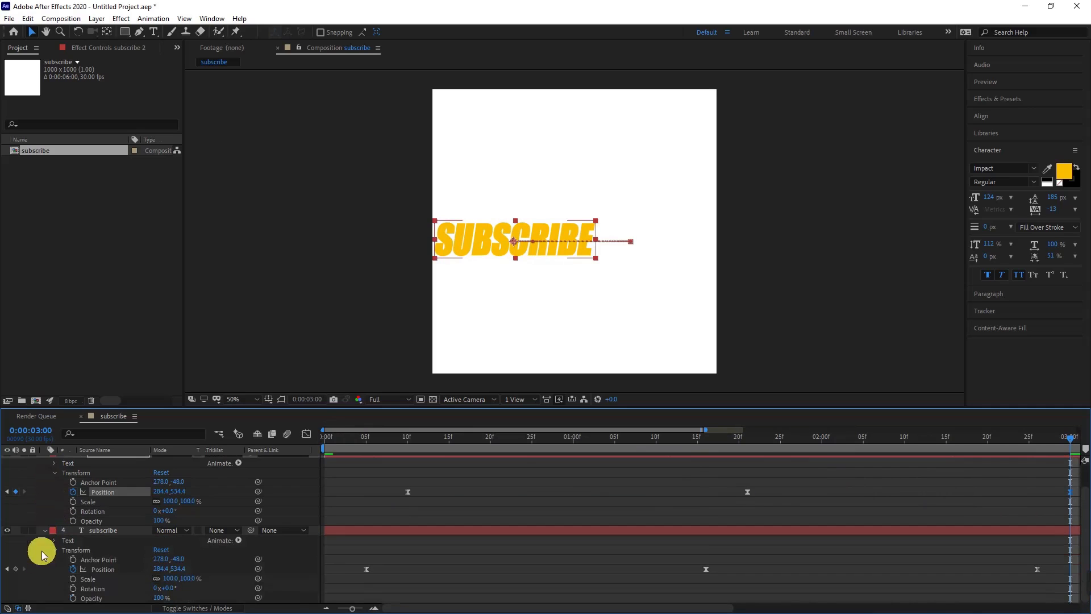
scroll(142, 547, up, 2)
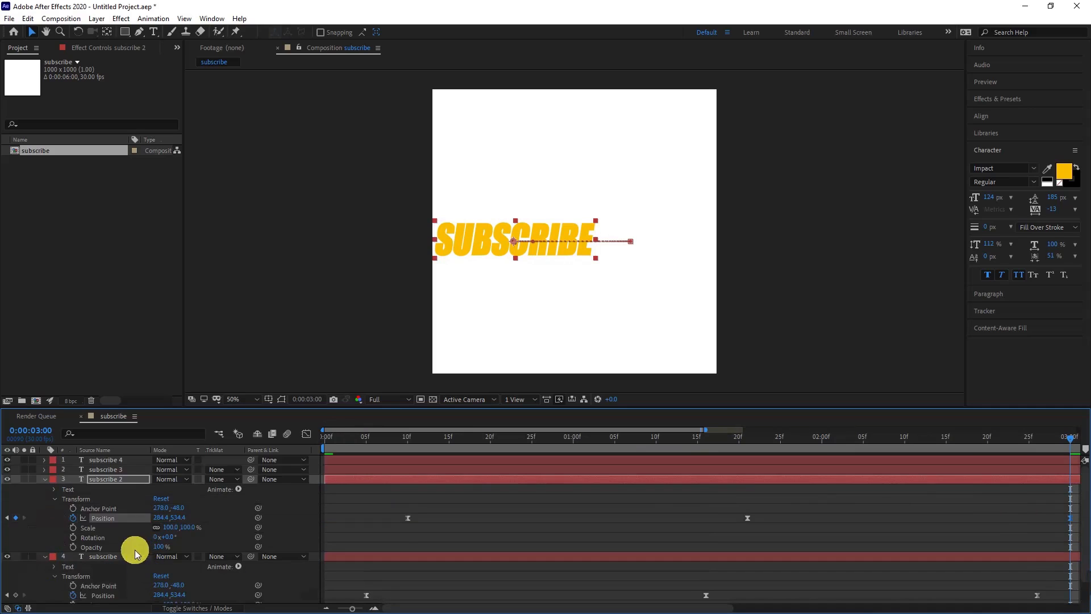
click(43, 470)
click(45, 469)
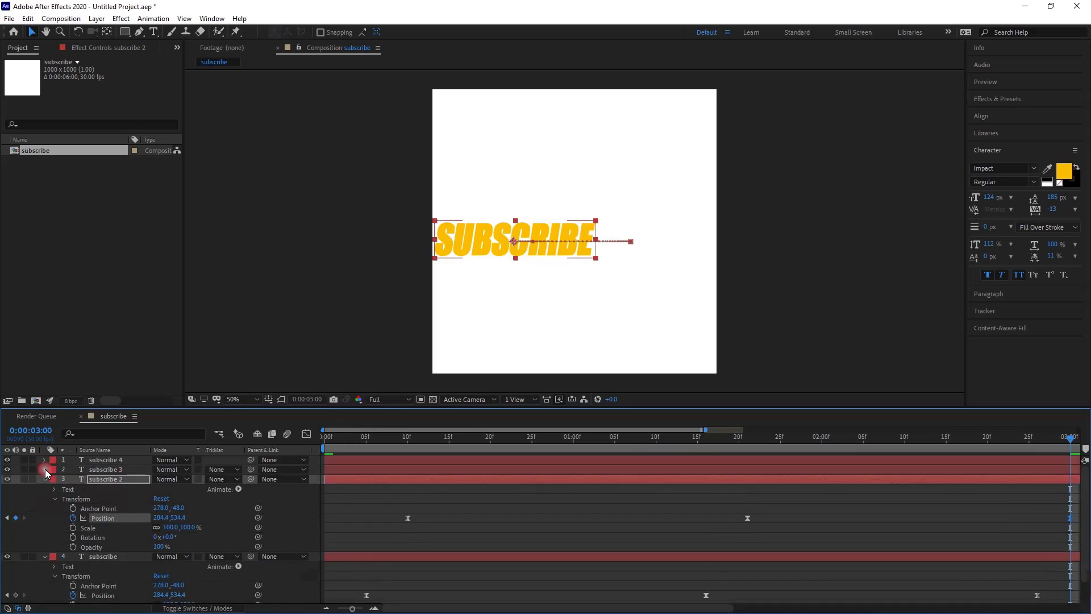
click(79, 469)
key(p)
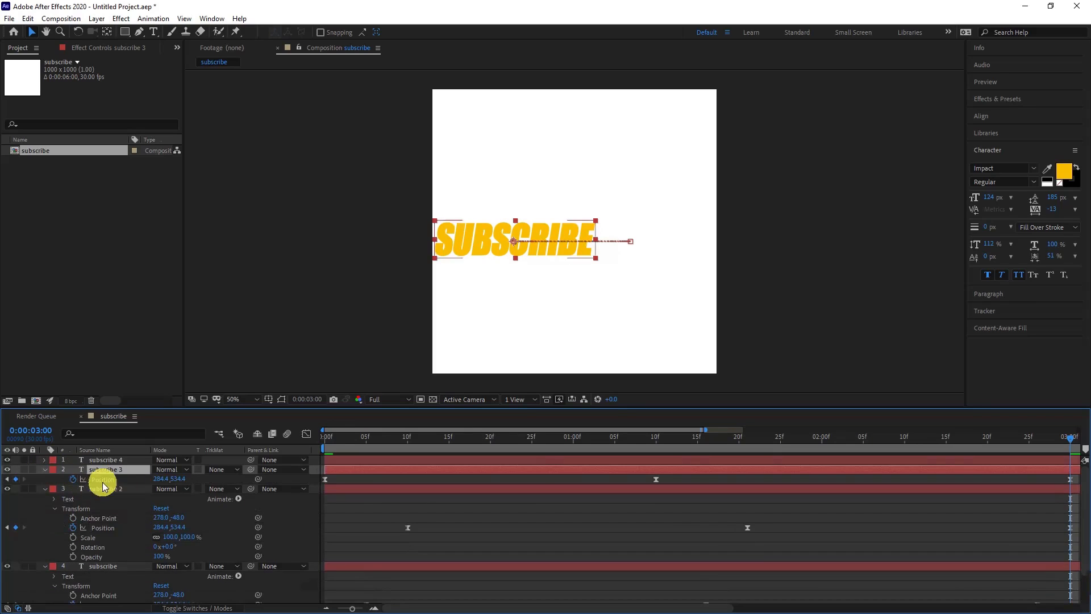
Reduce the subscribe 2 and original subscribe layers to showing only their Position keyframes.
click(45, 489)
click(78, 490)
key(p)
click(45, 507)
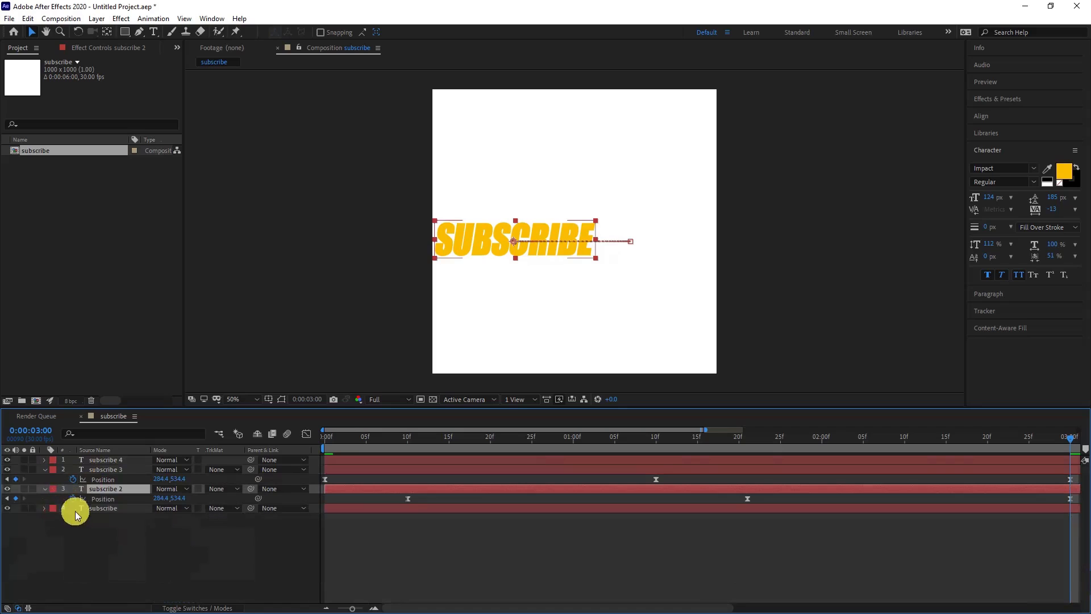
click(78, 510)
key(p)
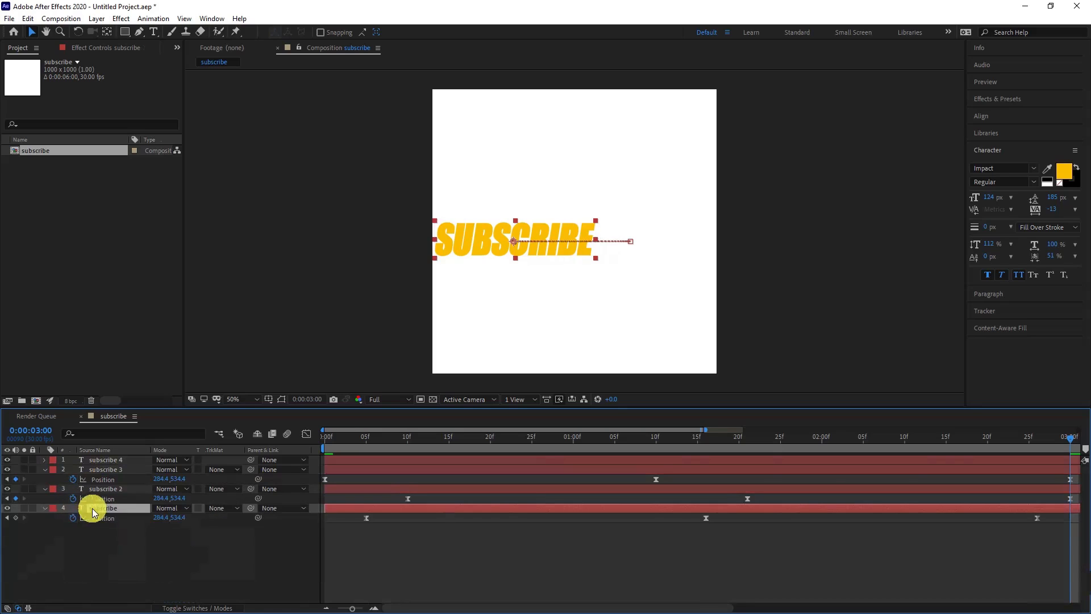
Set the subscribe 3 layer's Position keyframes to frame 15, 1:25 and 3:05.
click(101, 478)
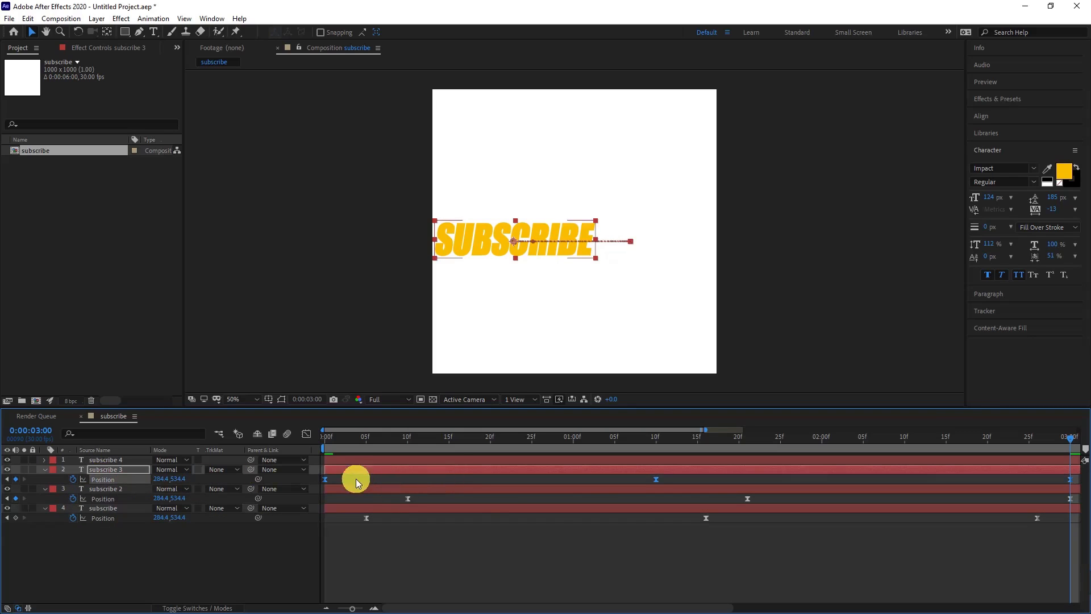
drag(336, 478, 441, 479)
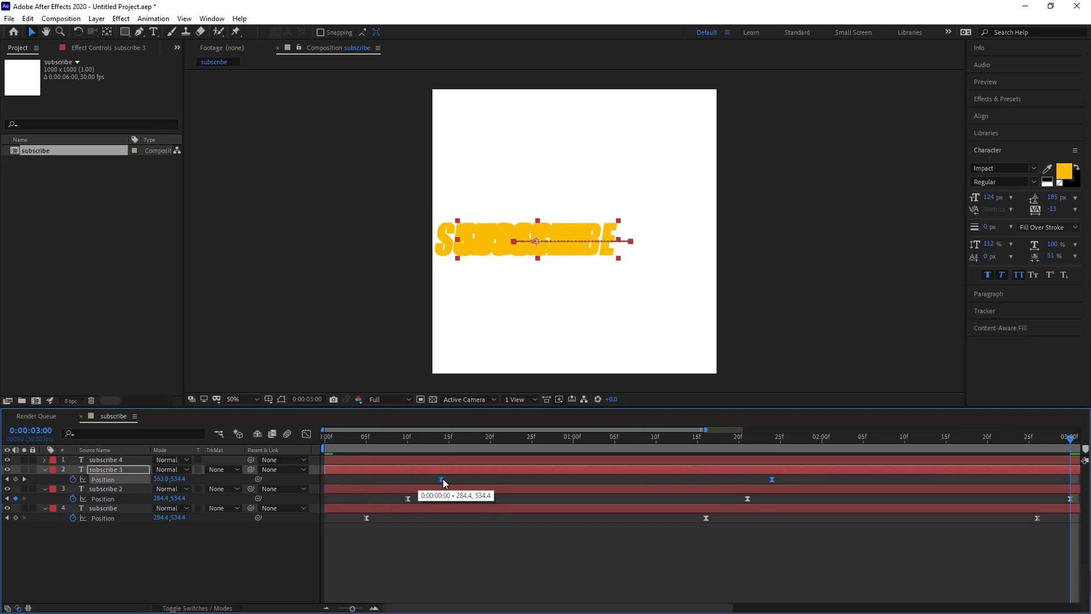
drag(445, 480, 453, 480)
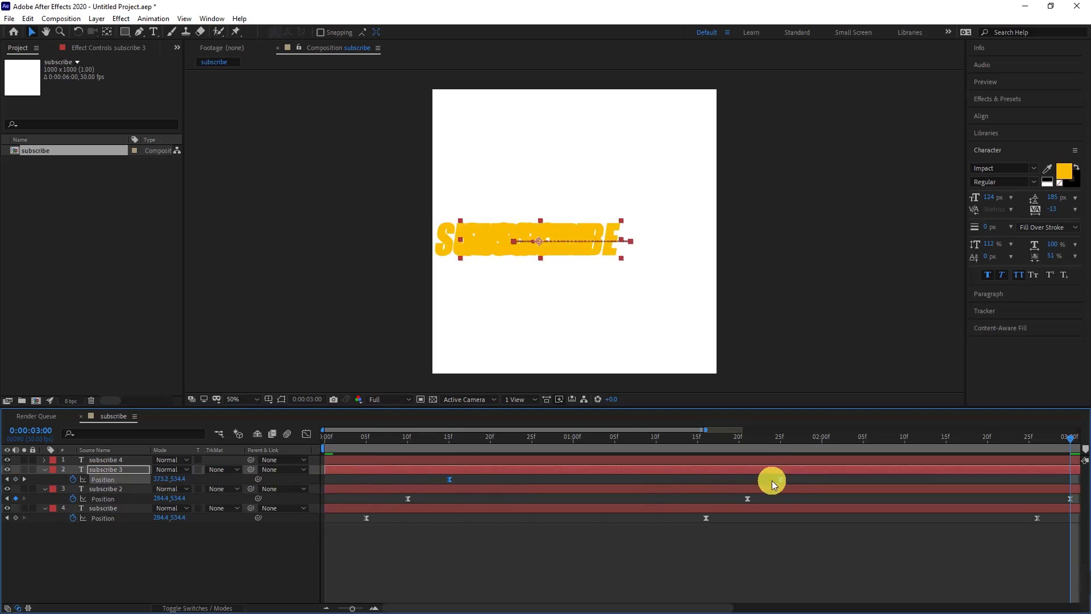
drag(633, 608, 719, 610)
click(1024, 499)
drag(1012, 479, 935, 486)
drag(618, 609, 530, 608)
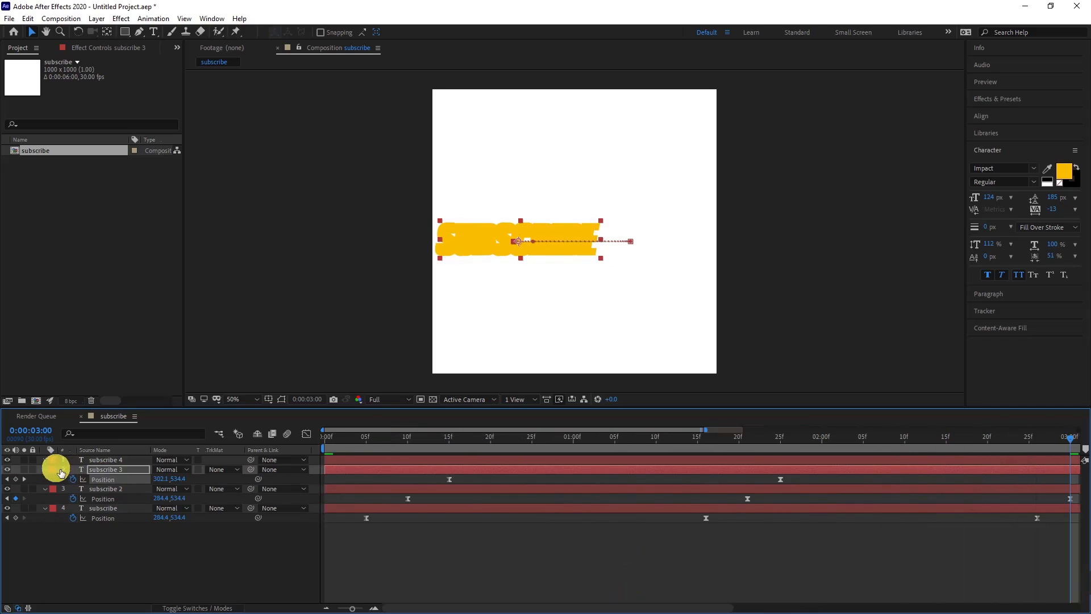
Show the subscribe 4 layer's Position keyframes and move them to frame 20, 2:00 and 3:10.
click(95, 461)
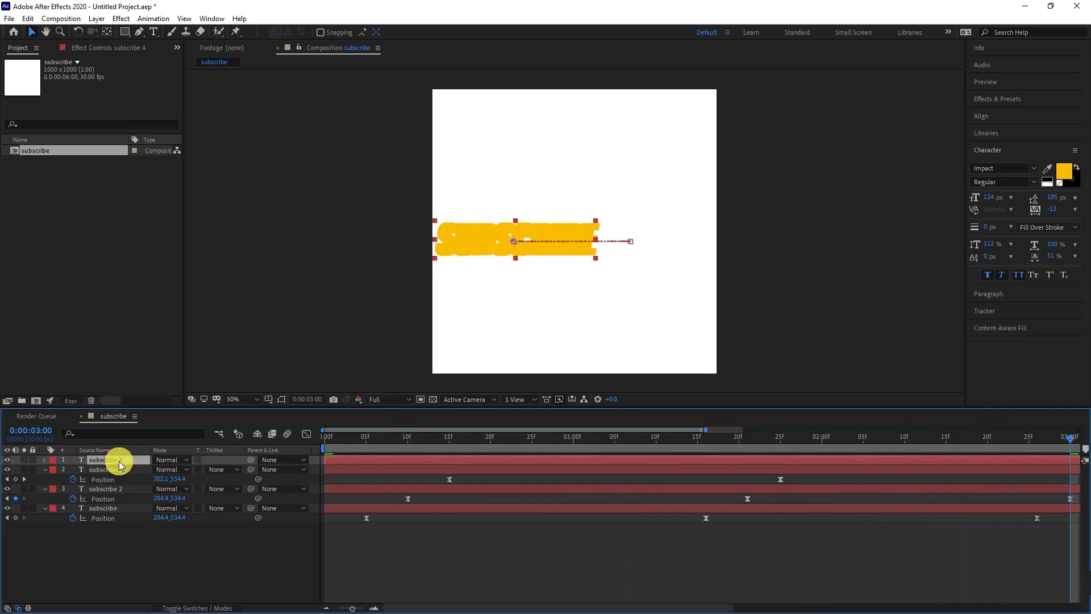
key(p)
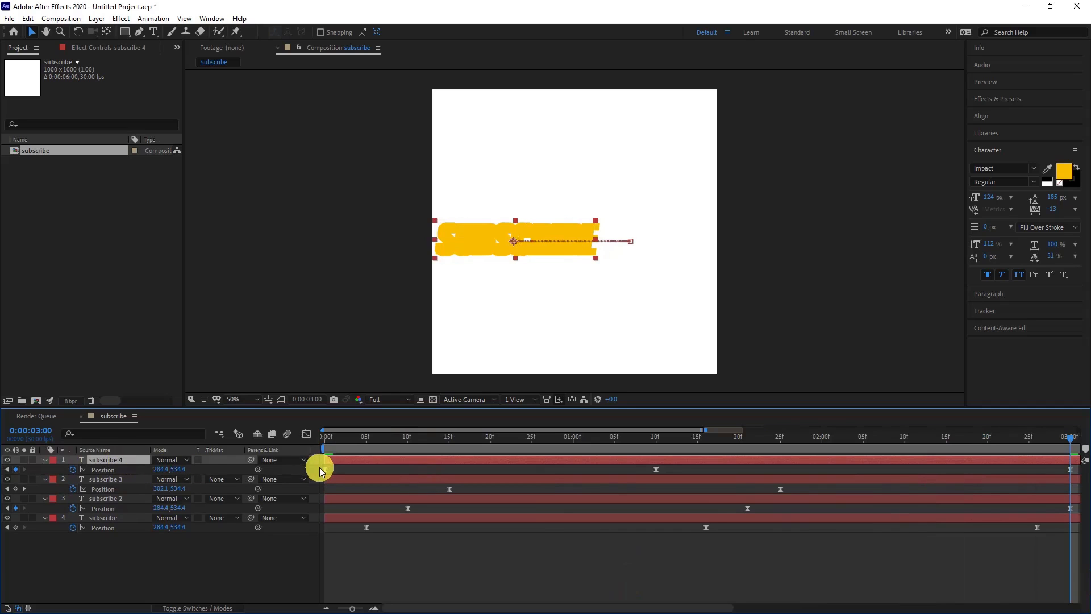
drag(325, 470, 492, 482)
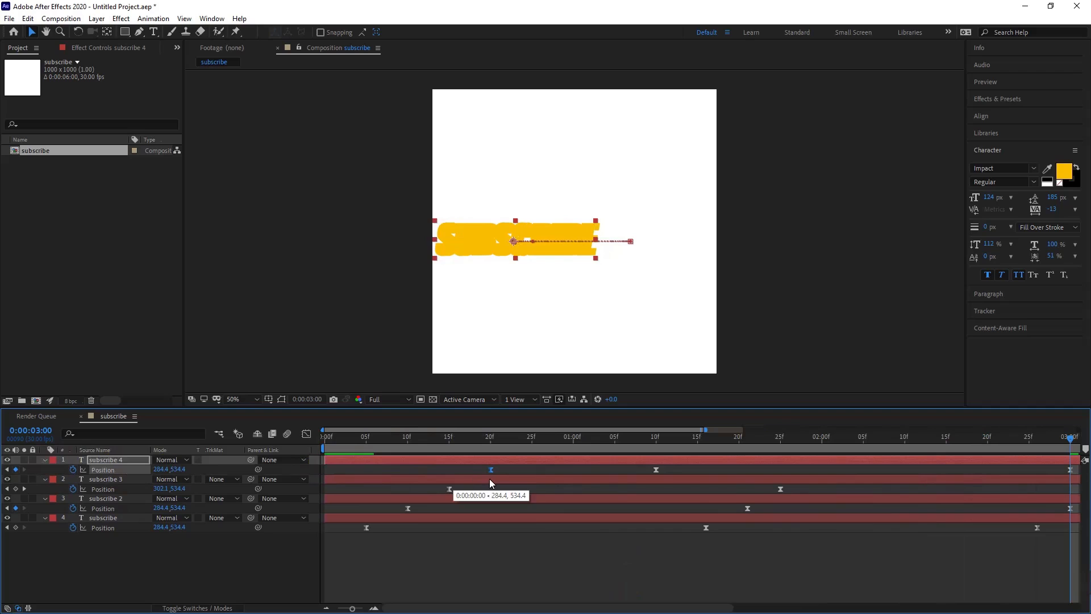
drag(657, 469, 798, 470)
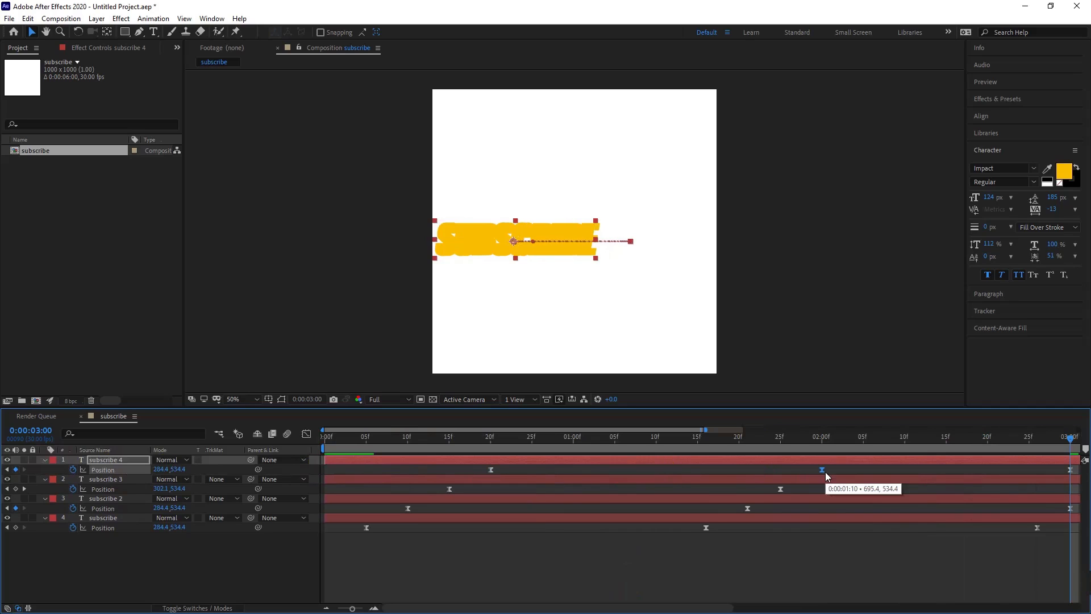
drag(684, 608, 794, 611)
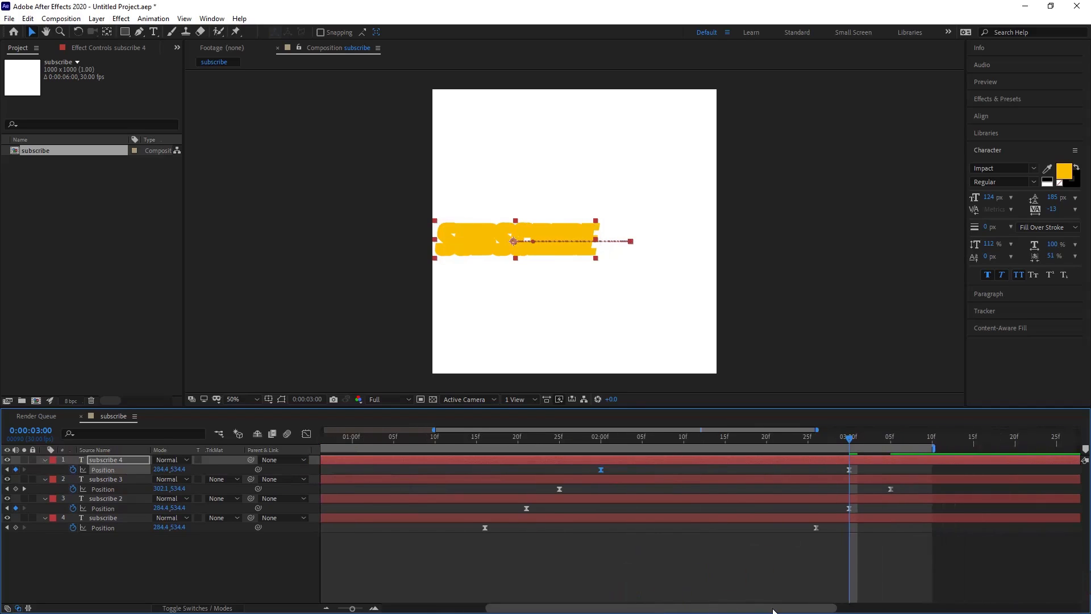
drag(837, 470, 920, 469)
Select the Position keyframes of all four layers and shift them earlier together so the first one sits at 0:00.
drag(592, 607, 435, 601)
drag(339, 550, 885, 460)
drag(633, 601, 379, 590)
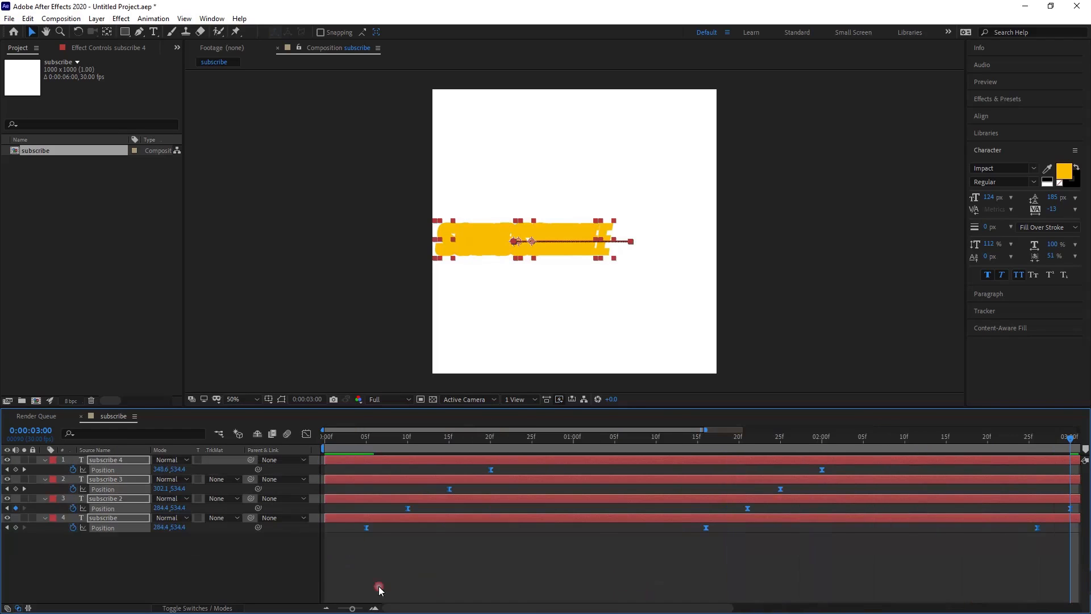
drag(367, 528, 334, 528)
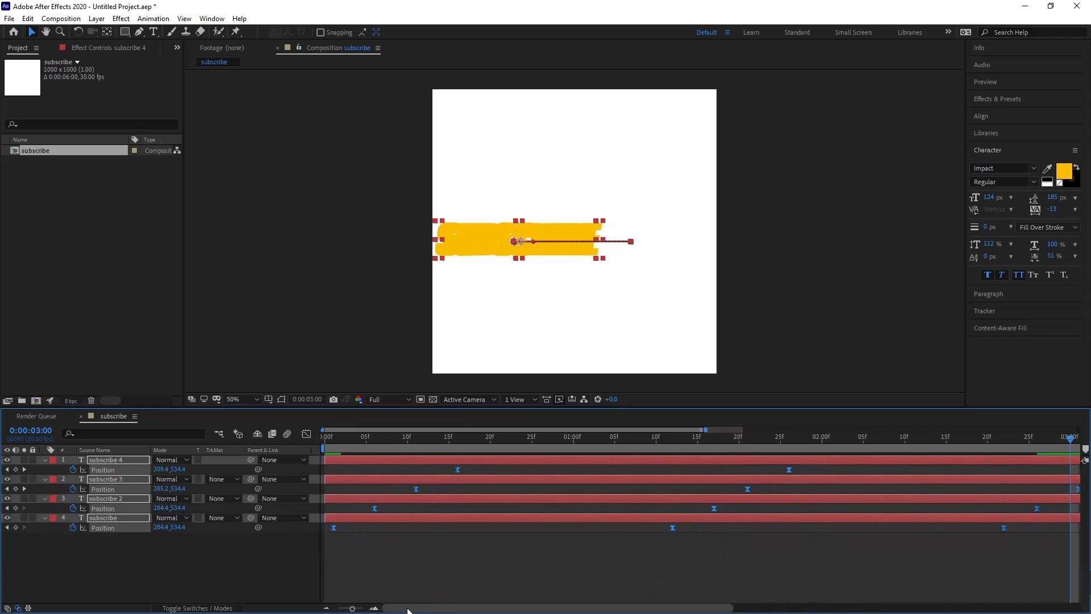
drag(355, 610, 328, 610)
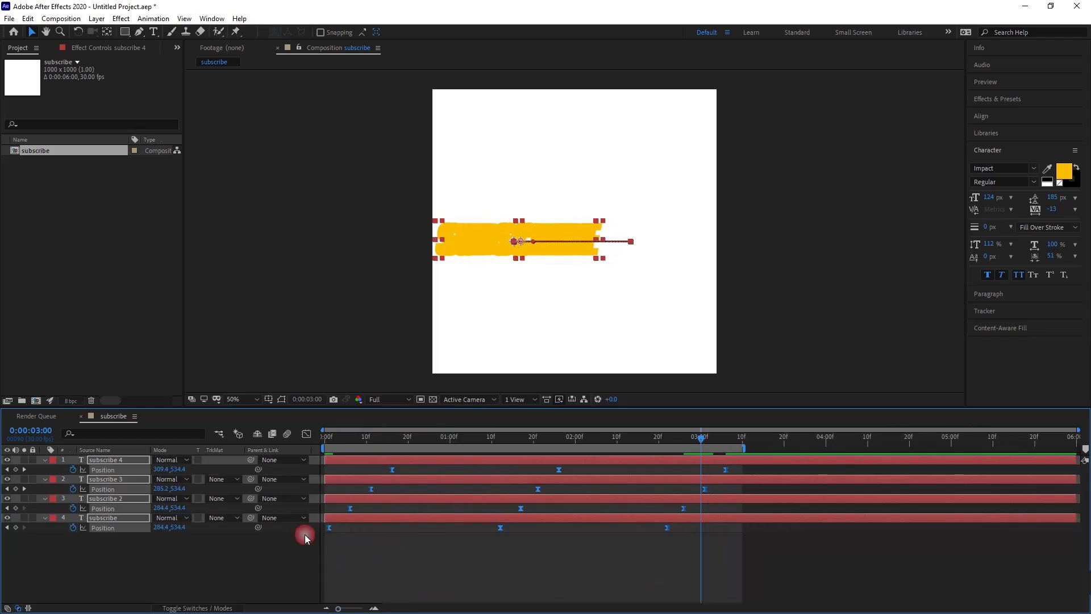
drag(330, 530, 323, 527)
Preview the staggered animation and collapse the properties of all four layers.
key(space)
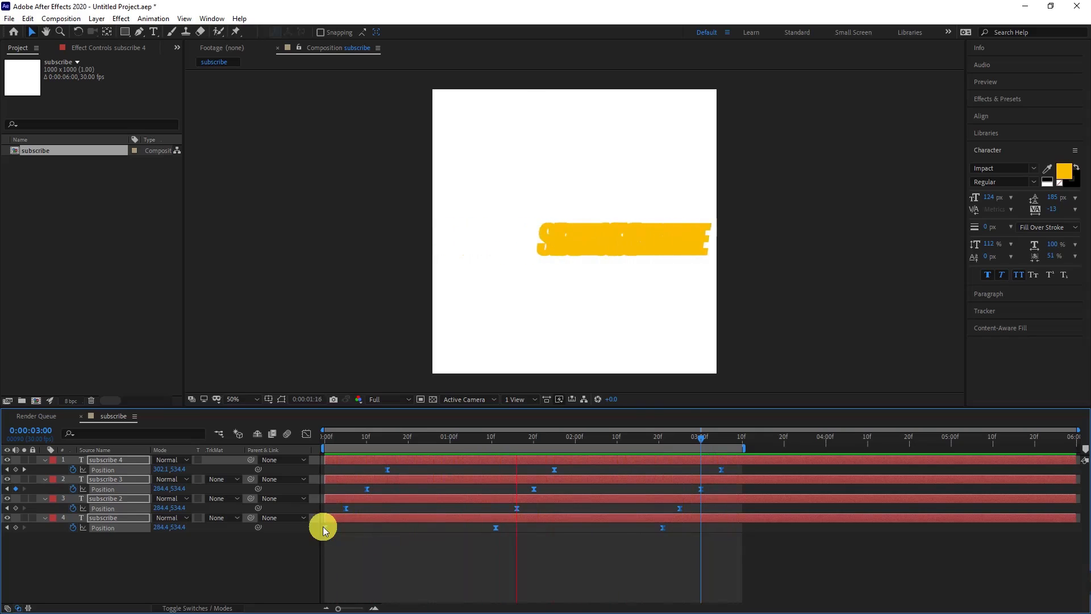
key(space)
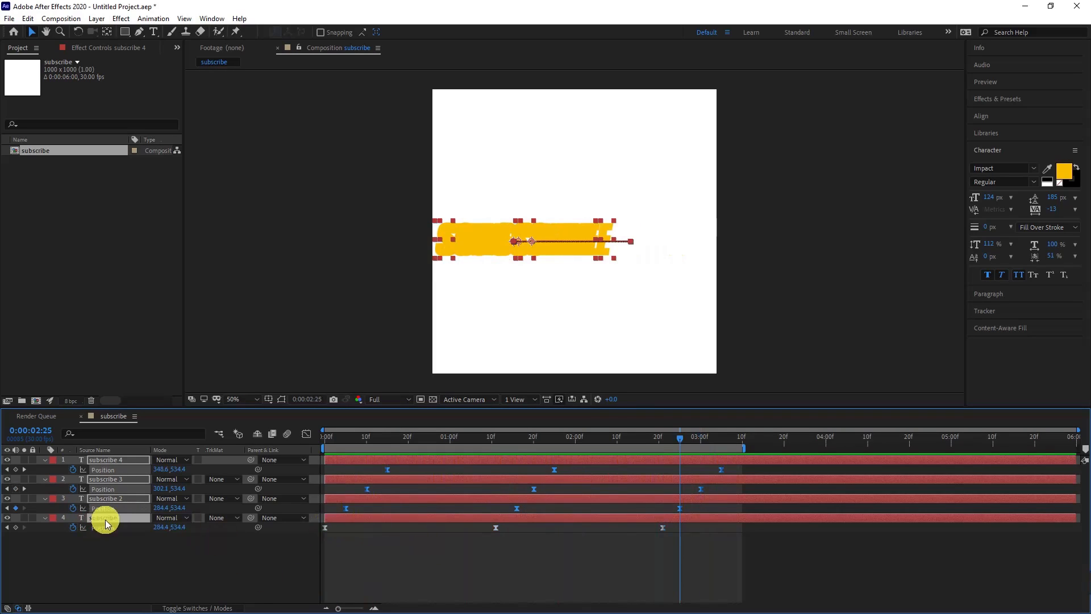
click(492, 244)
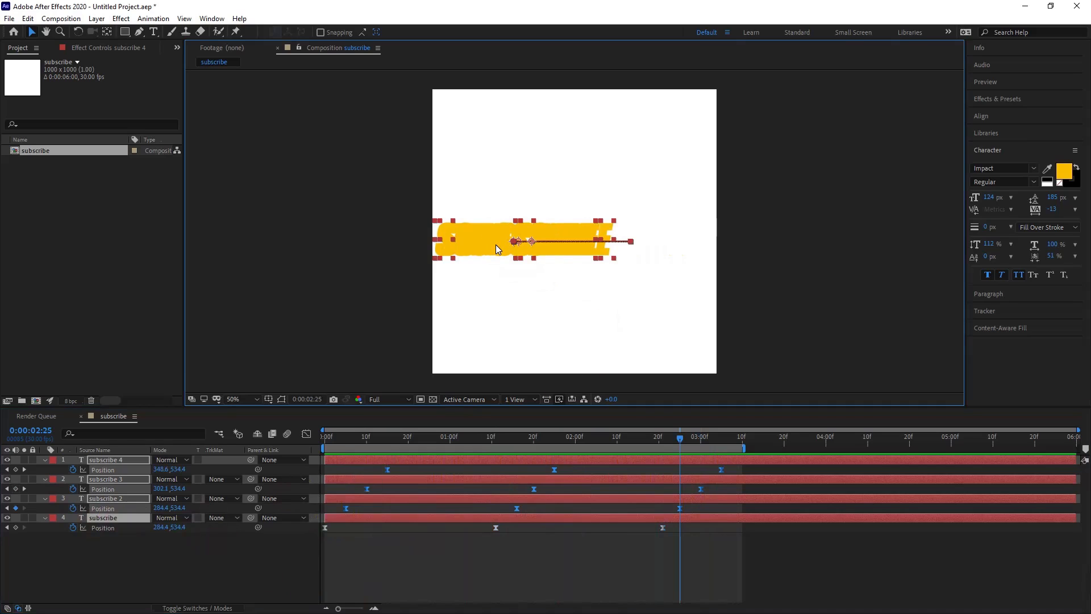
click(46, 519)
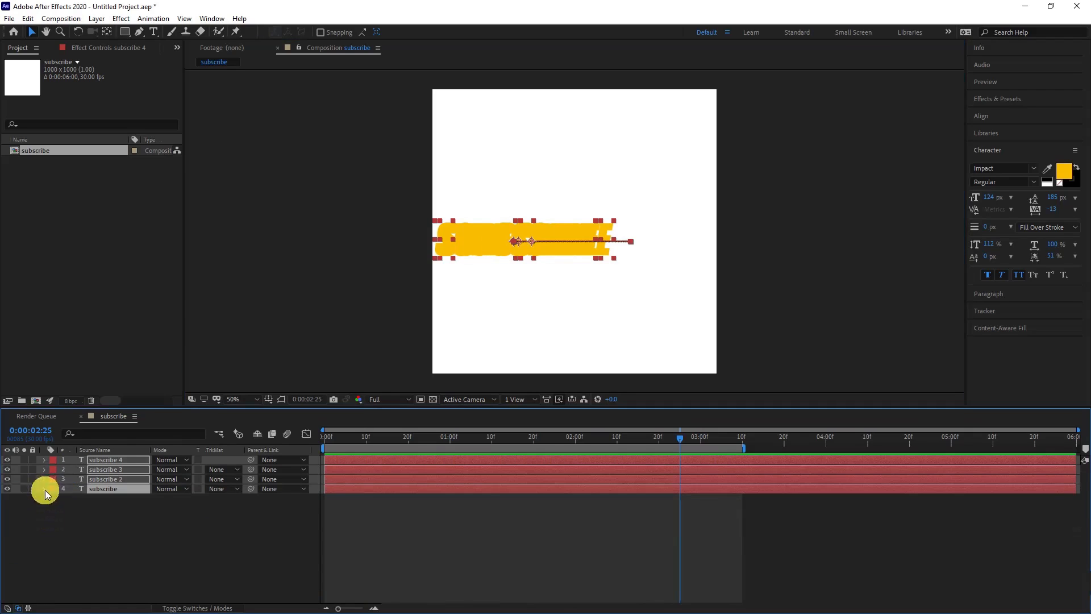
click(57, 496)
Change the original subscribe layer's text fill to dark blue 006388.
click(116, 489)
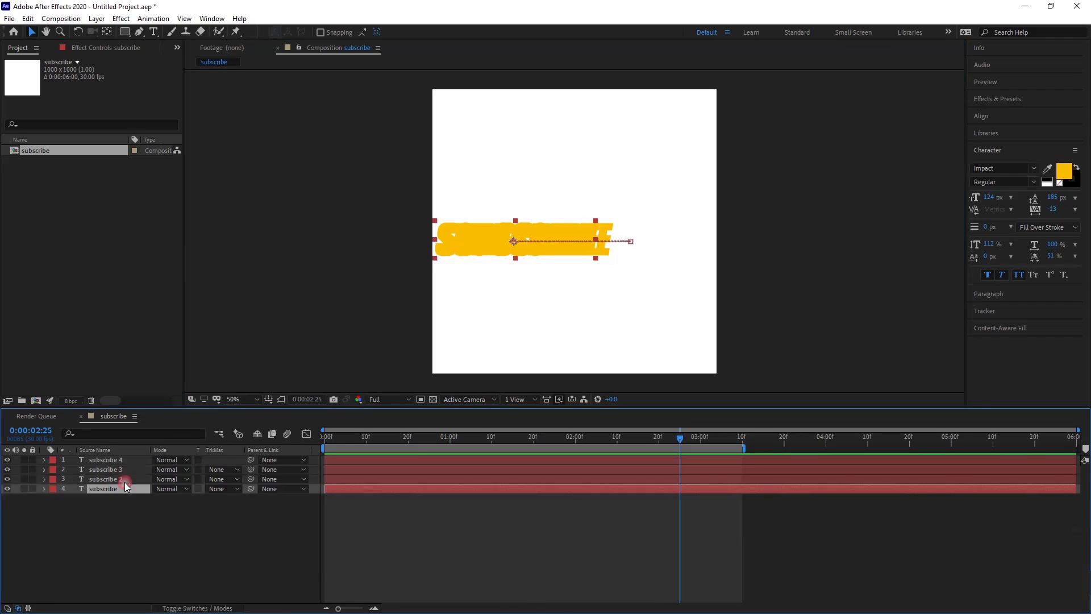
double_click(486, 245)
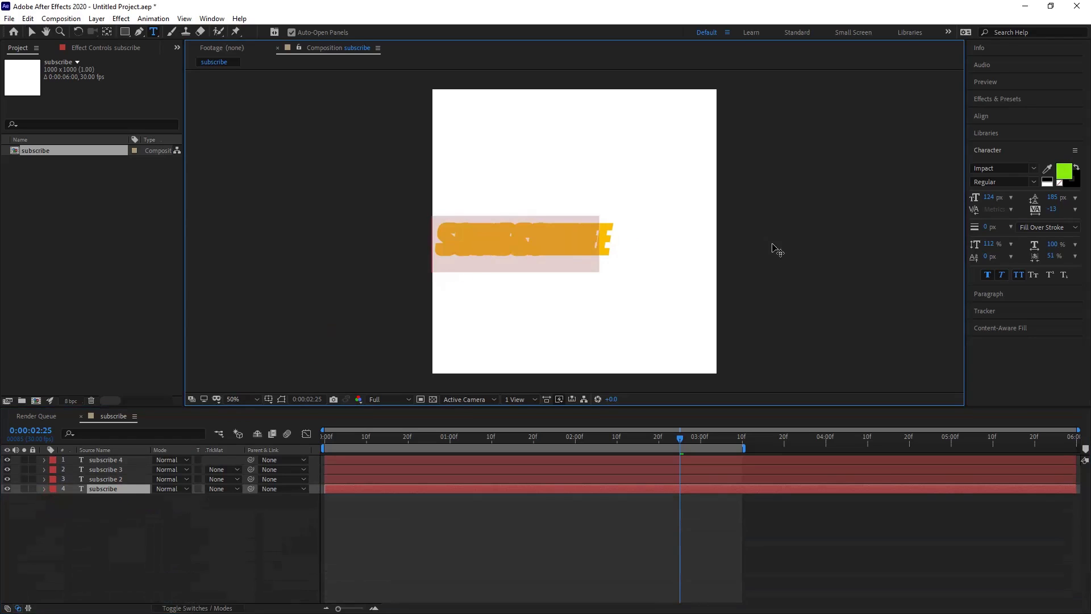
click(1061, 171)
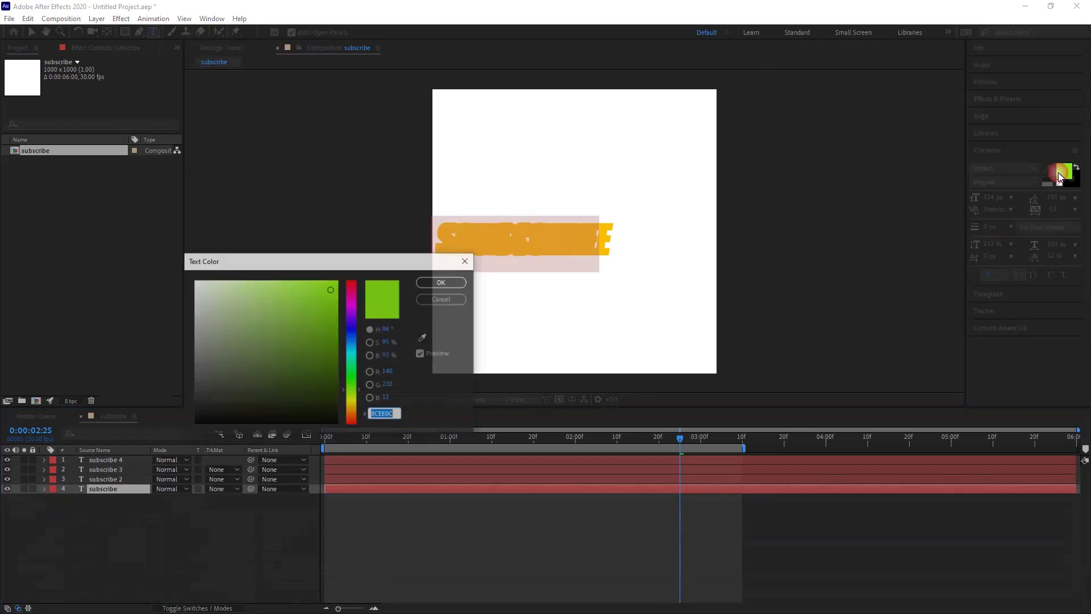
click(338, 342)
drag(347, 346, 352, 352)
click(352, 346)
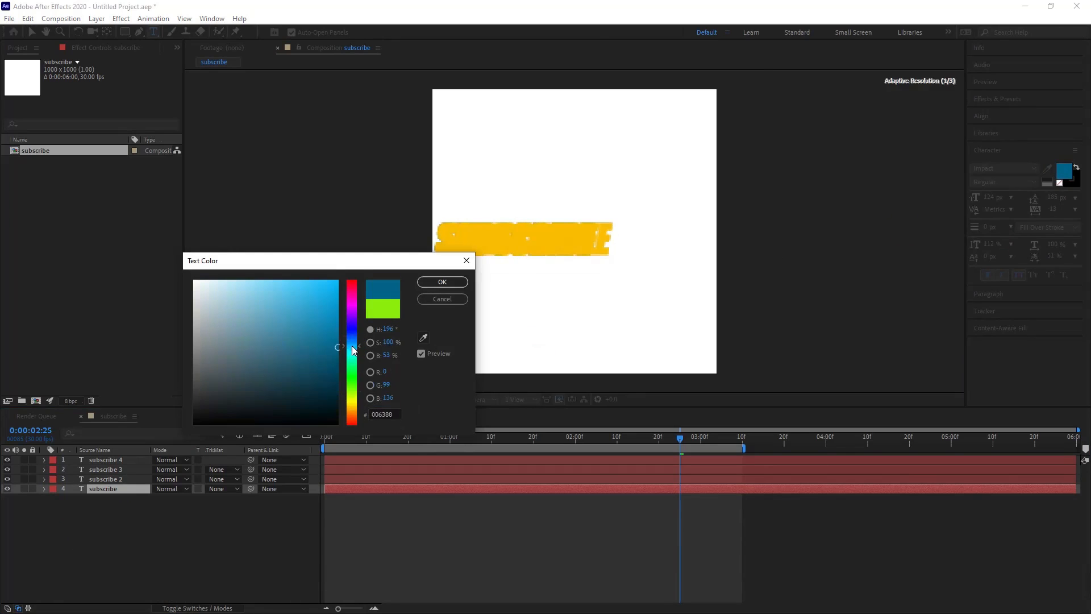
click(428, 287)
Return the playhead to 0:00 and change the subscribe 2 layer's text fill to magenta E700FC.
click(342, 441)
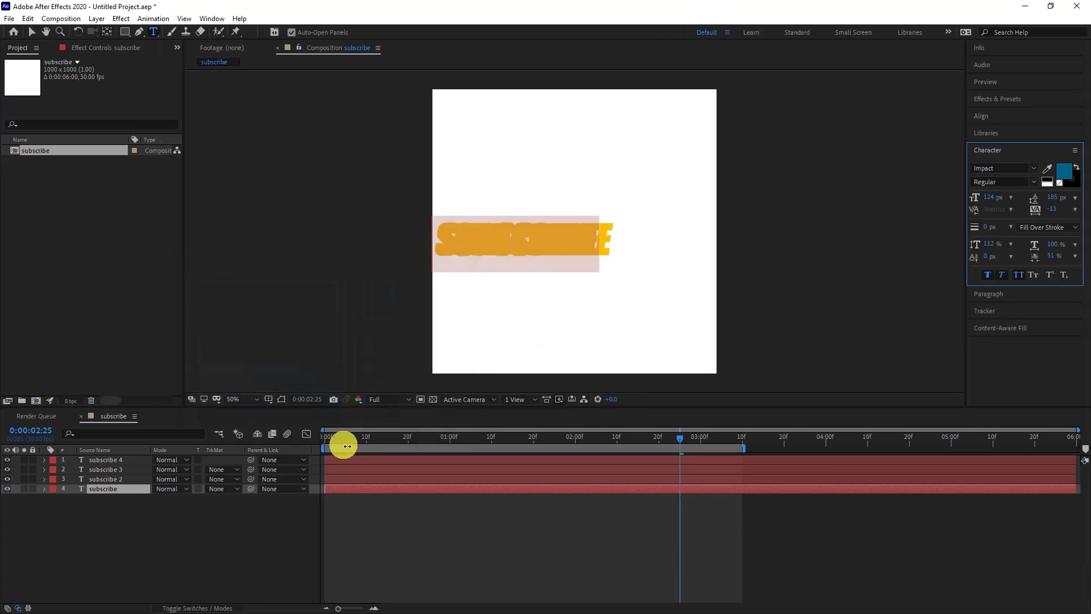
mouse_move(341, 442)
mouse_down()
mouse_move(693, 441)
mouse_move(324, 442)
mouse_up()
click(100, 479)
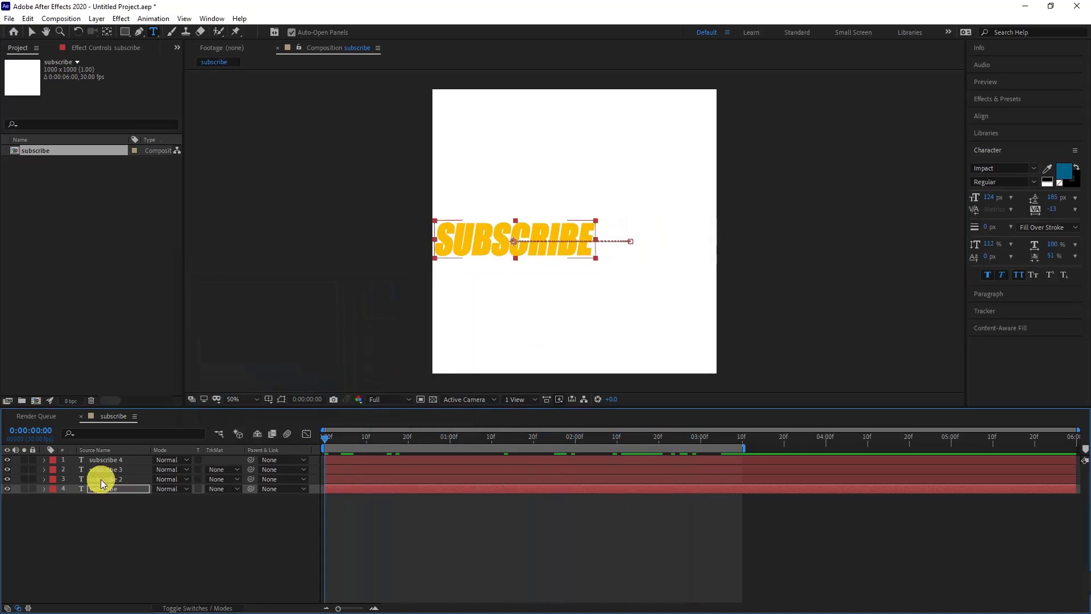
double_click(499, 252)
click(1063, 171)
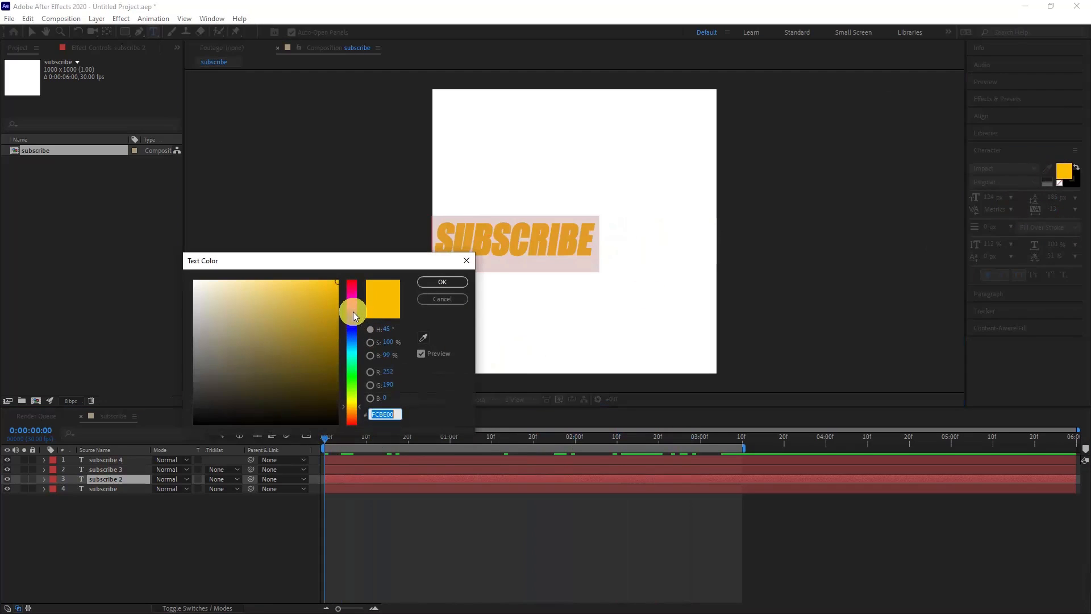
click(351, 306)
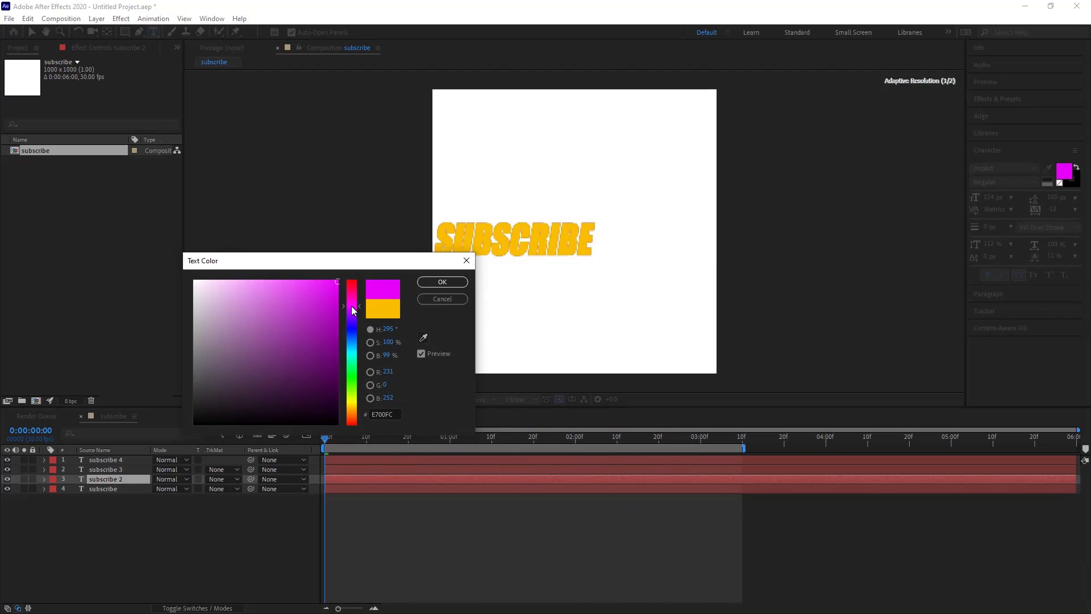
click(443, 283)
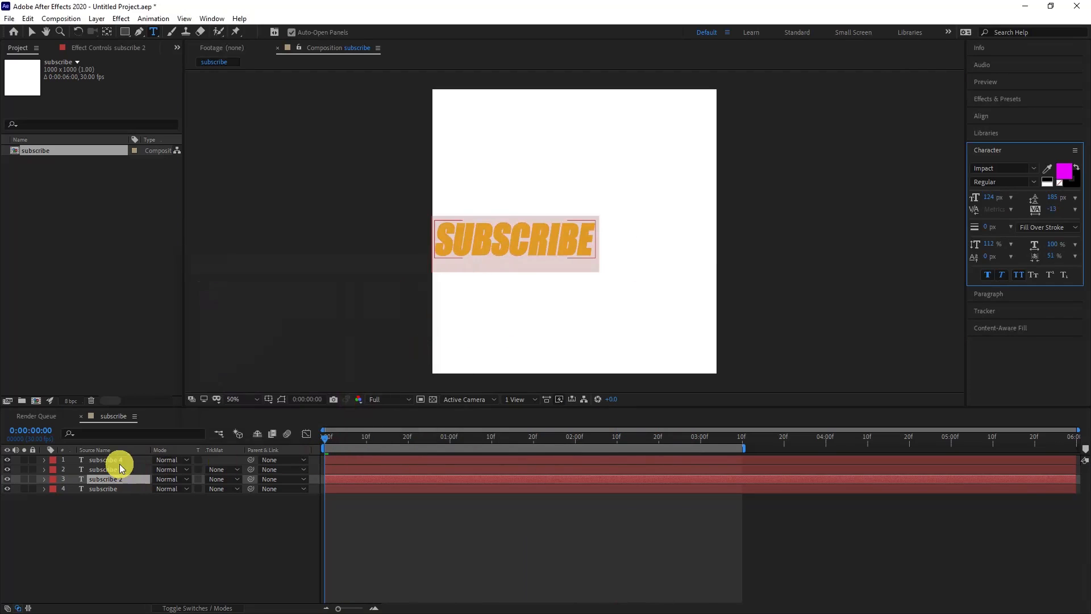
Change the subscribe 3 layer's text fill to orange and undo the accidental text edit.
click(117, 470)
click(528, 250)
key(ctrl+a)
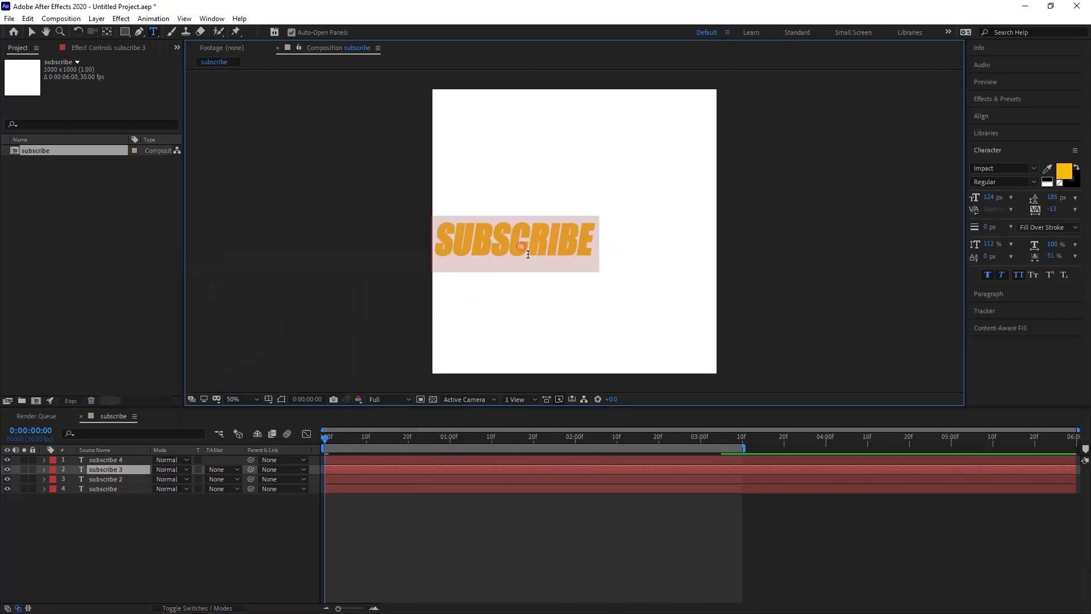
click(1064, 171)
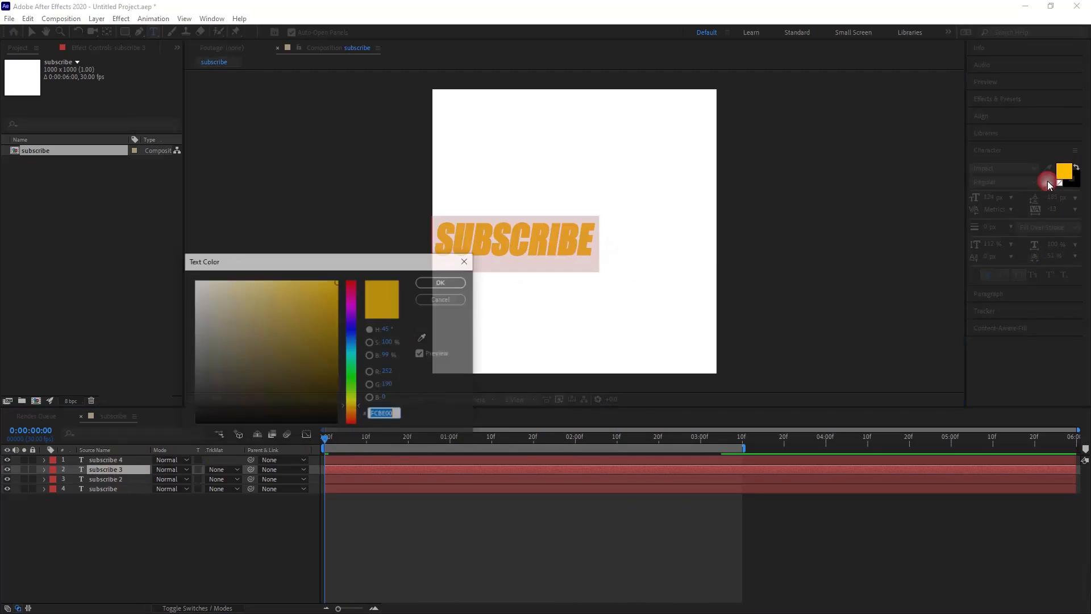
drag(350, 364, 350, 412)
click(440, 284)
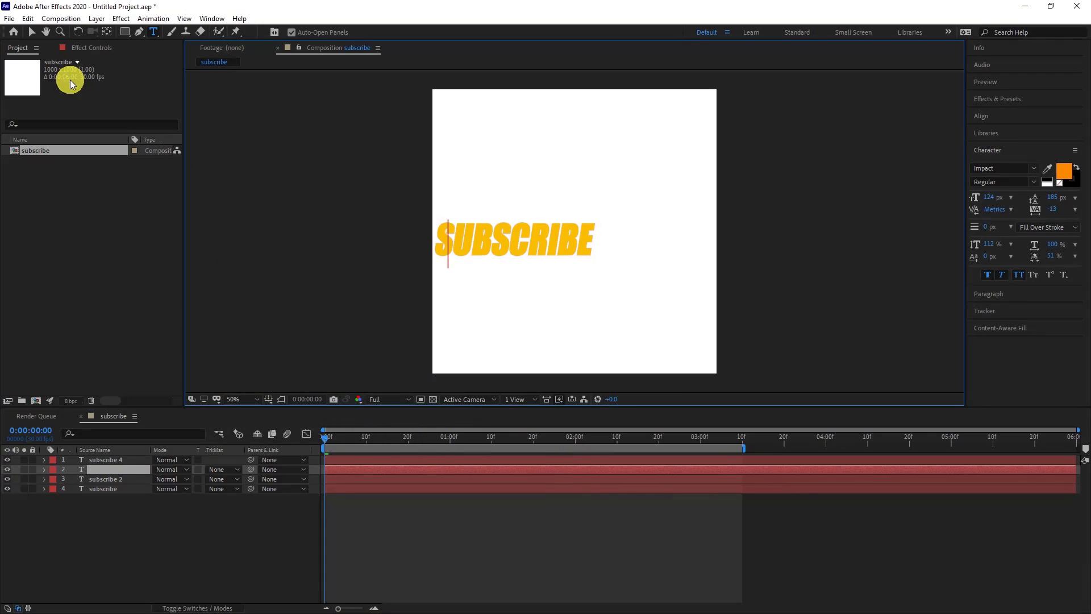
key(ctrl+z)
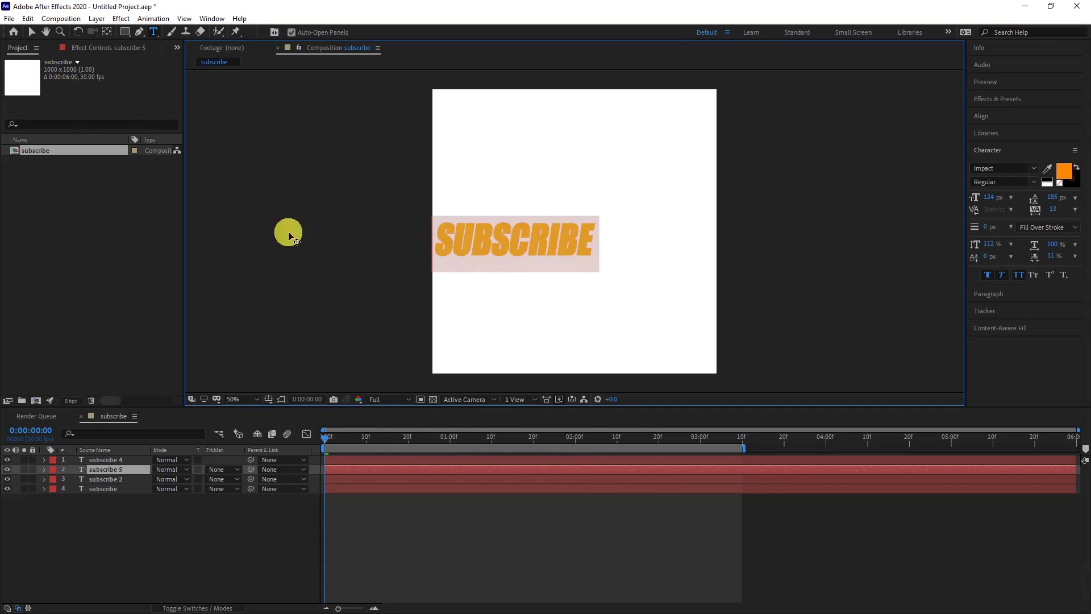
Preview the recoloured SUBSCRIBE animation from the start of the composition.
click(326, 435)
click(331, 452)
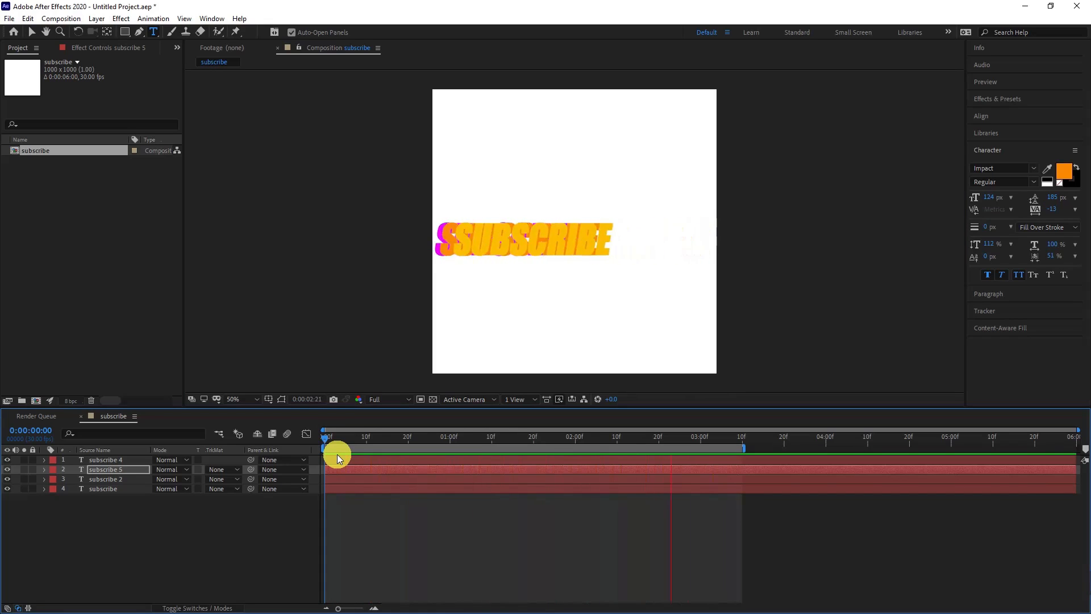
click(325, 441)
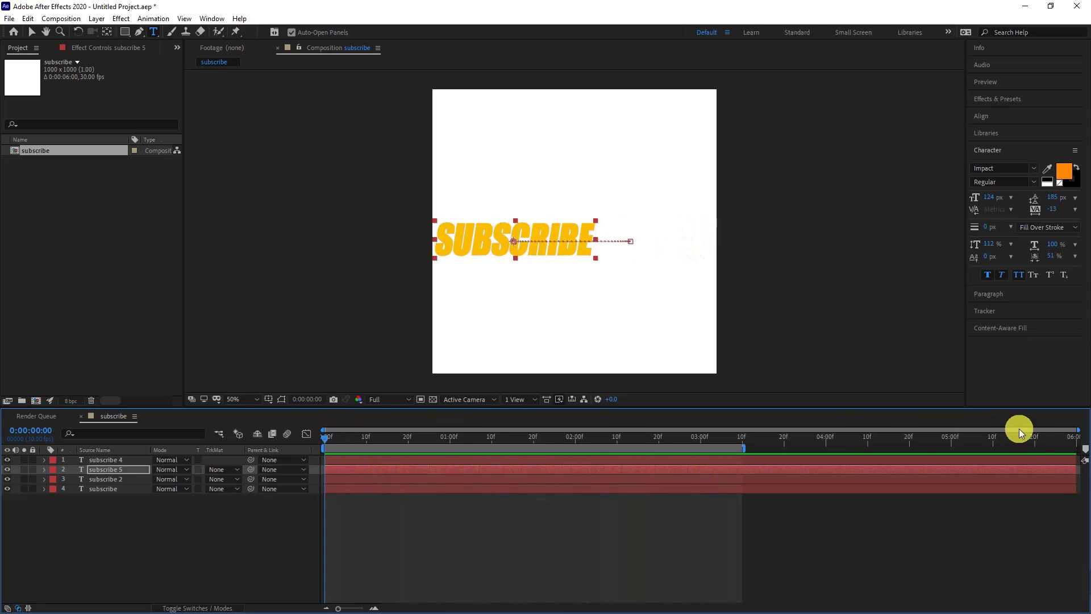
key(space)
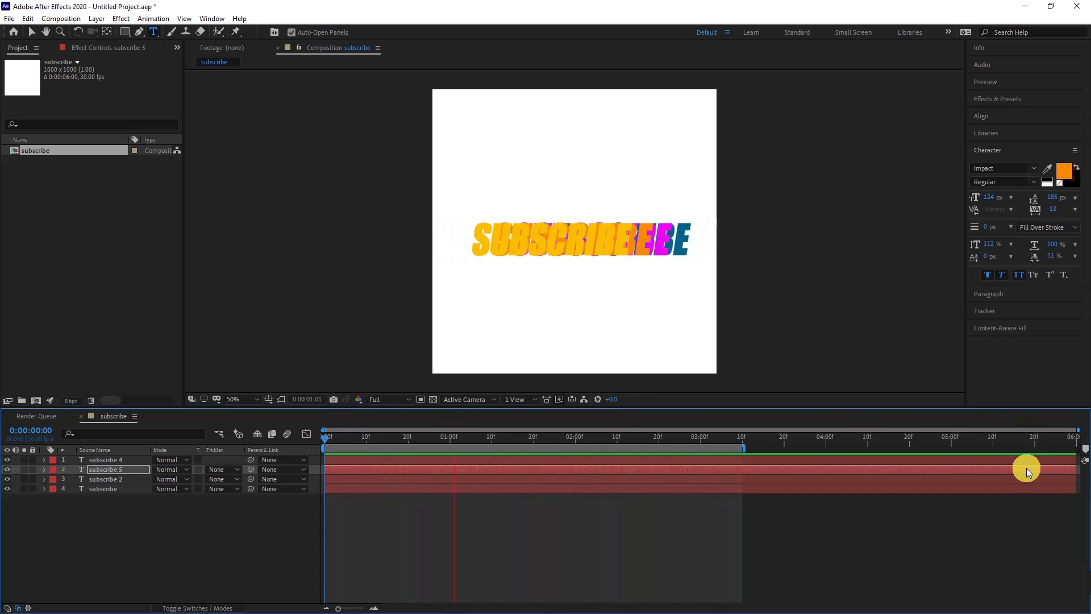